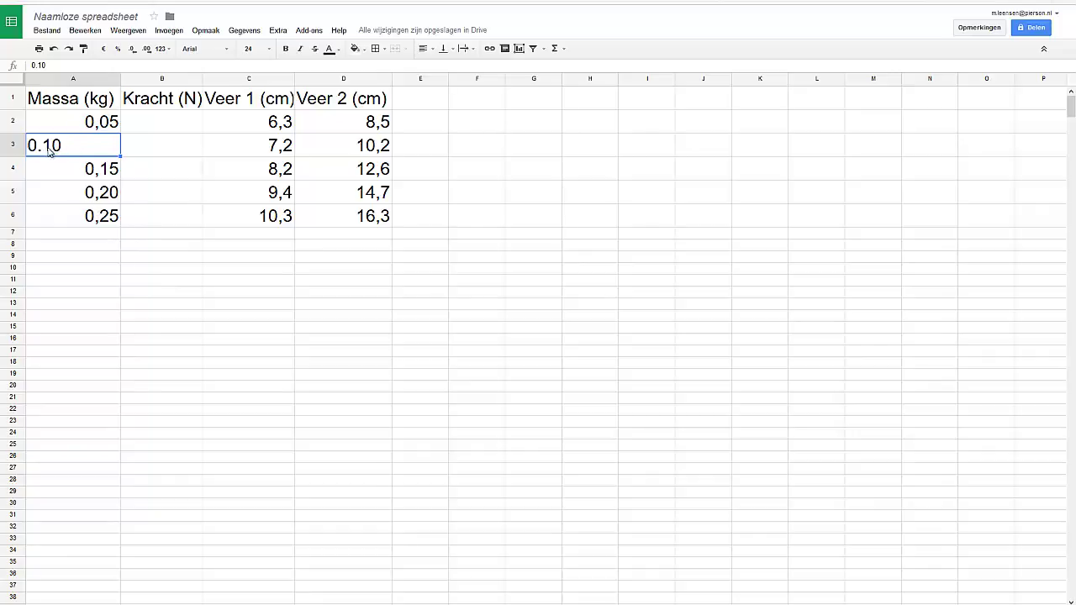
- Change cell A3 from 0.10 to 0,10 so it uses a decimal comma
click(39, 65)
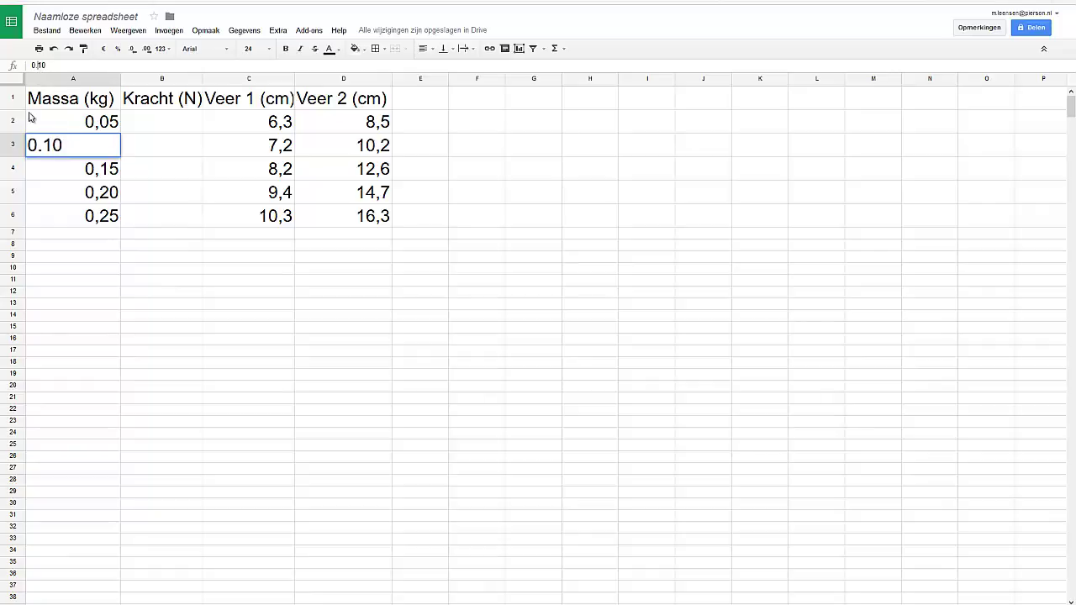
key(BackSpace)
text(,)
key(Return)
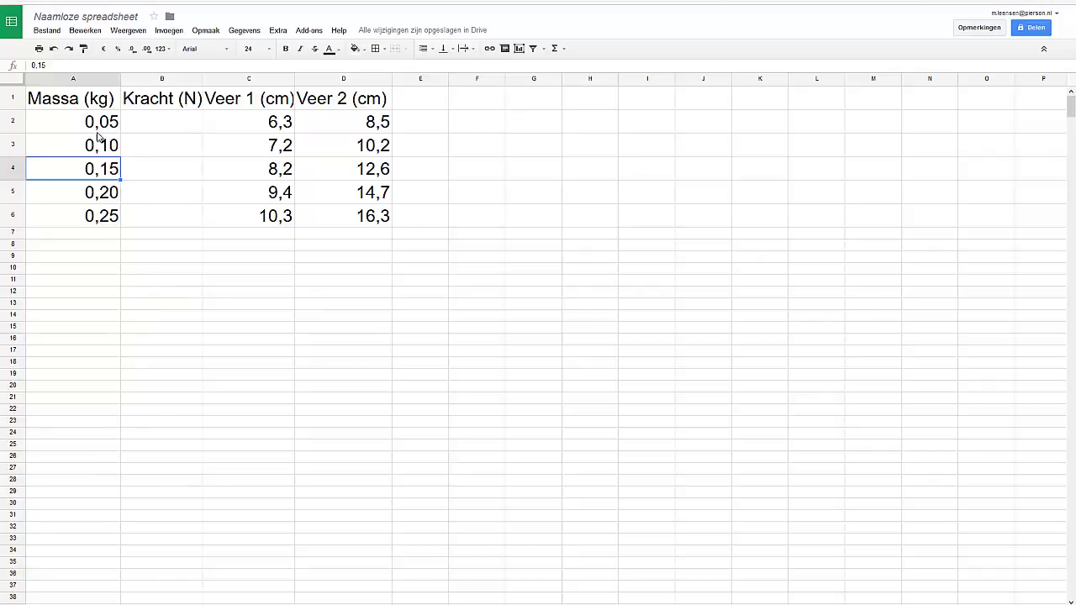
- Enter the force formula =A2*9,81 in cell B2
click(156, 125)
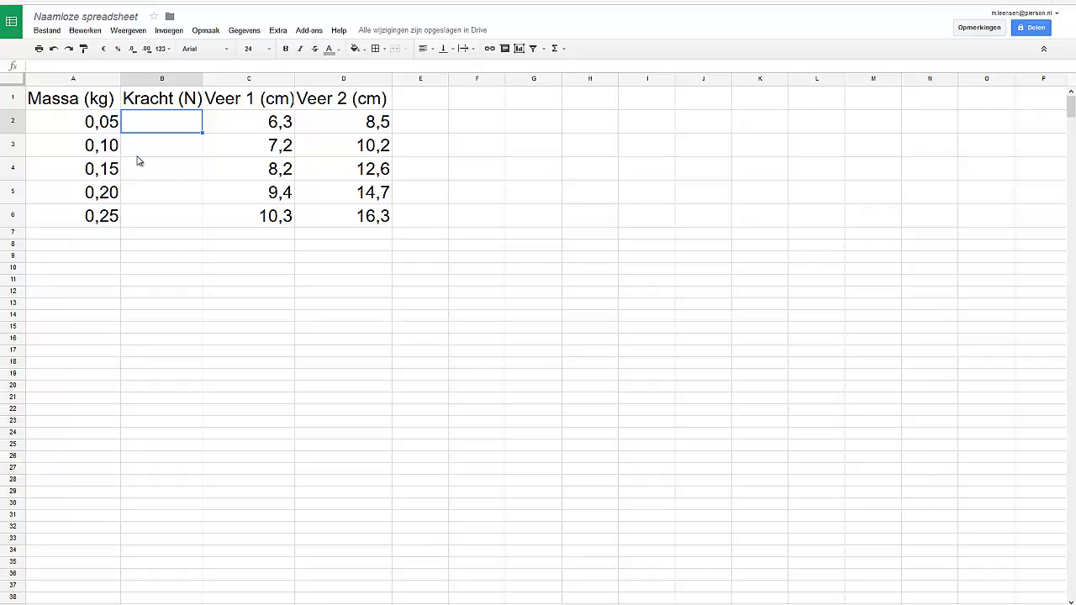
text(=)
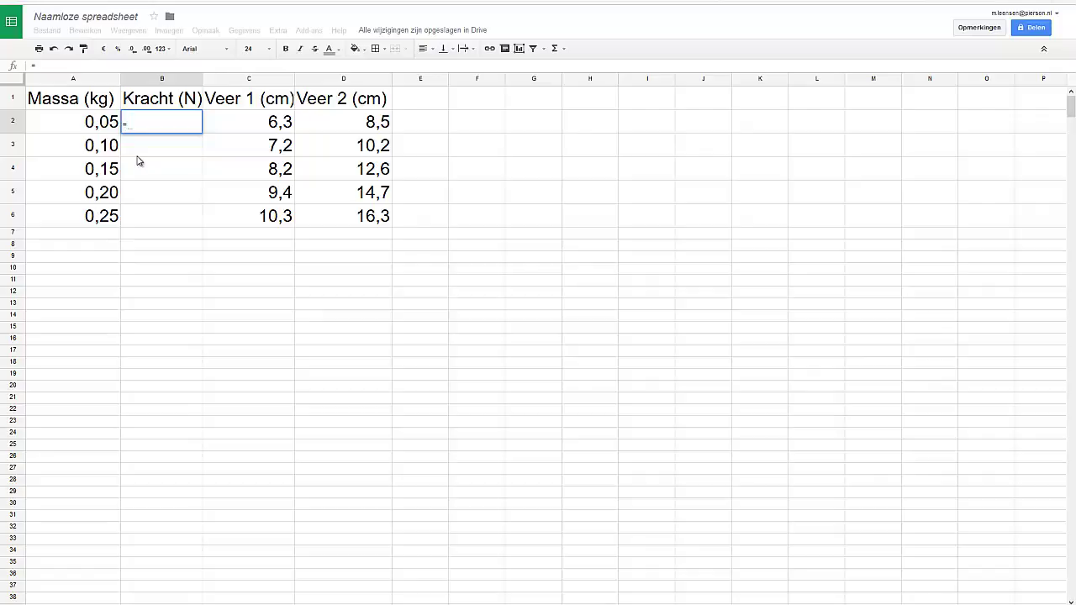
text(a2)
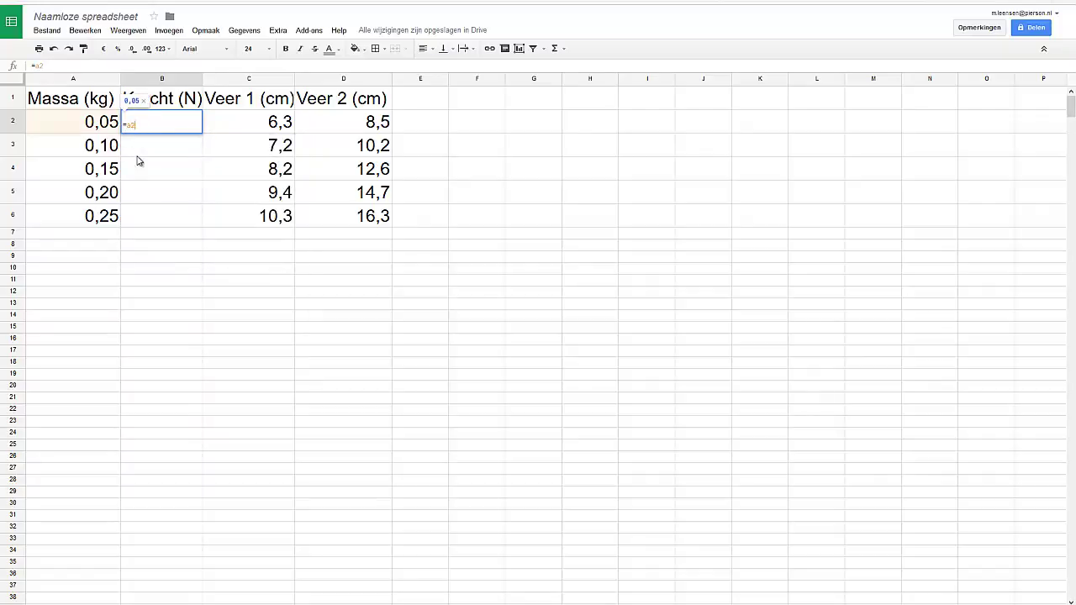
text(*9)
text(,81)
key(Return)
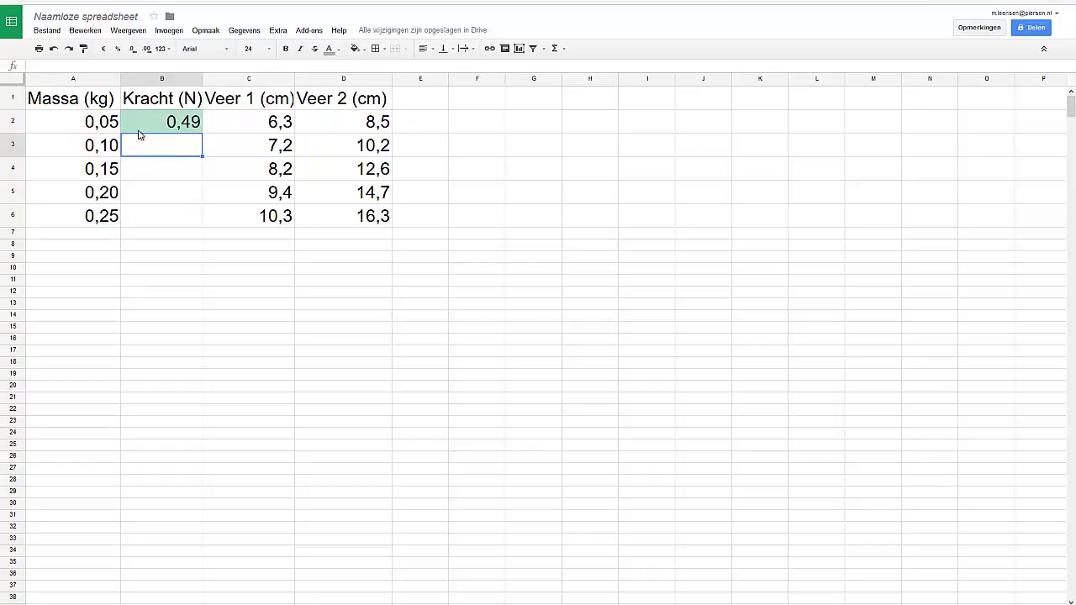
- Copy the B2 formula into B3:B6, giving forces 0,98 to 2,45
click(133, 127)
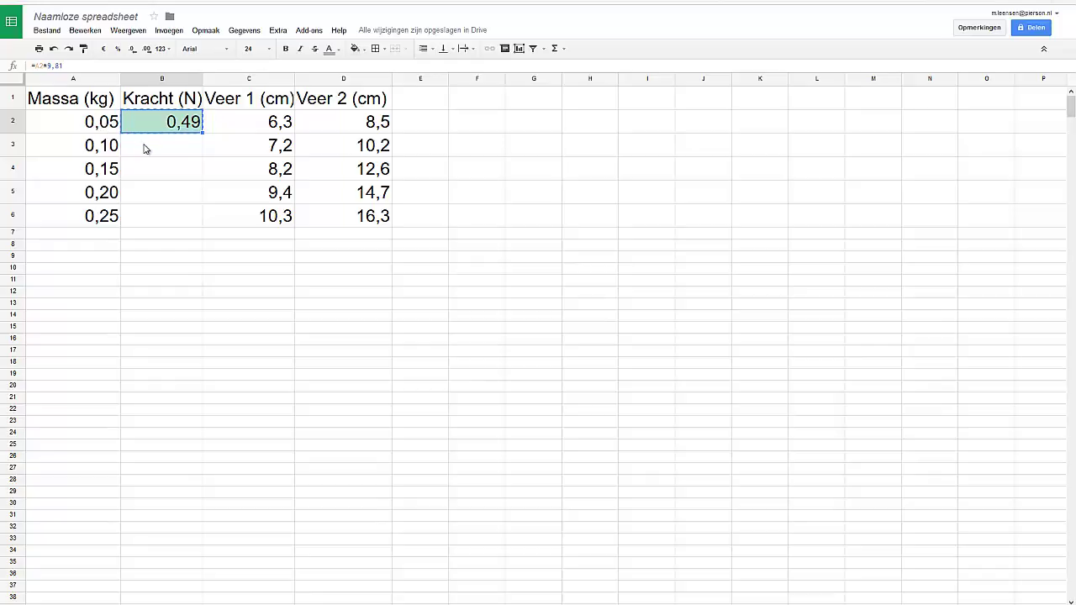
key(ctrl+c)
drag(145, 147, 151, 225)
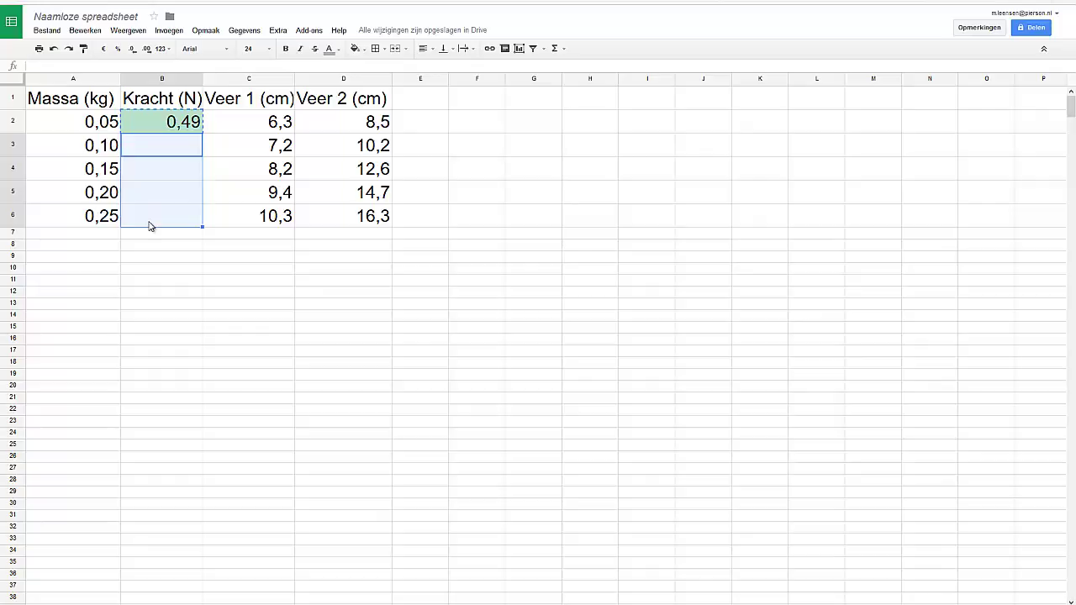
key(ctrl+v)
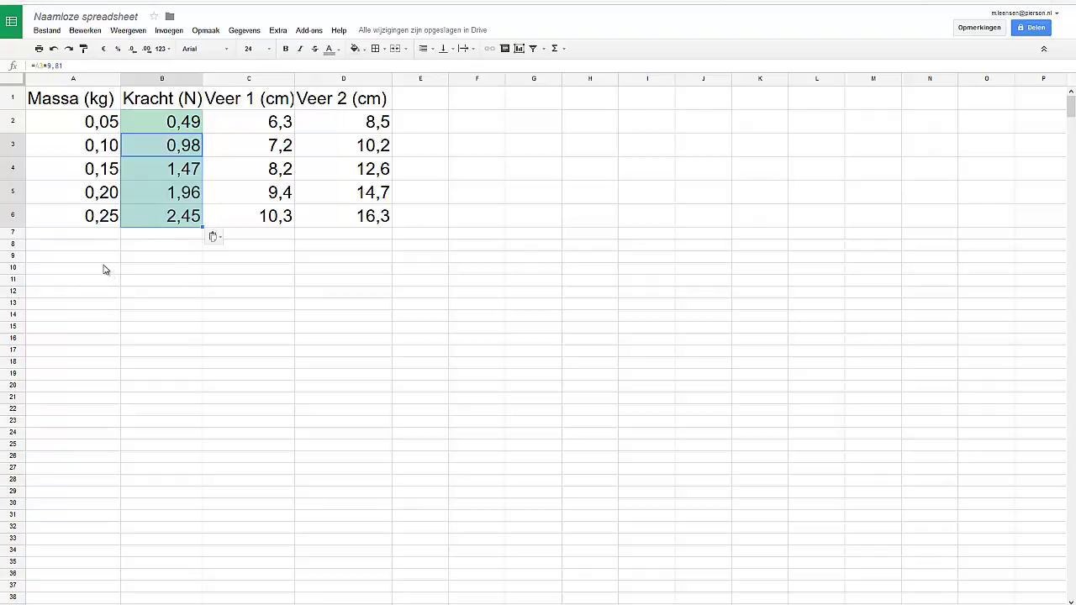
click(88, 235)
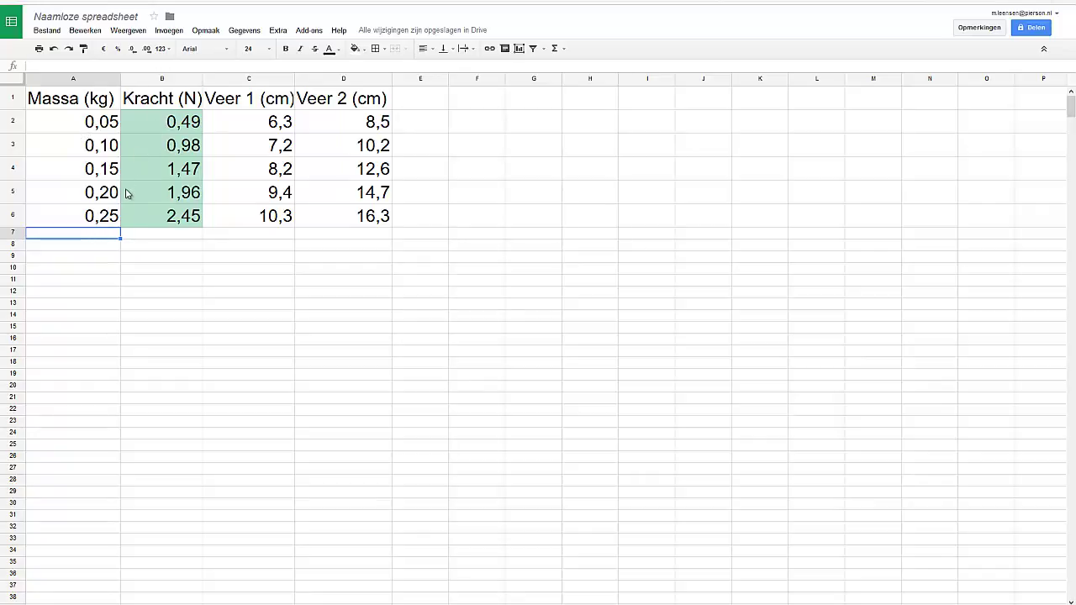
click(77, 128)
drag(77, 127, 144, 224)
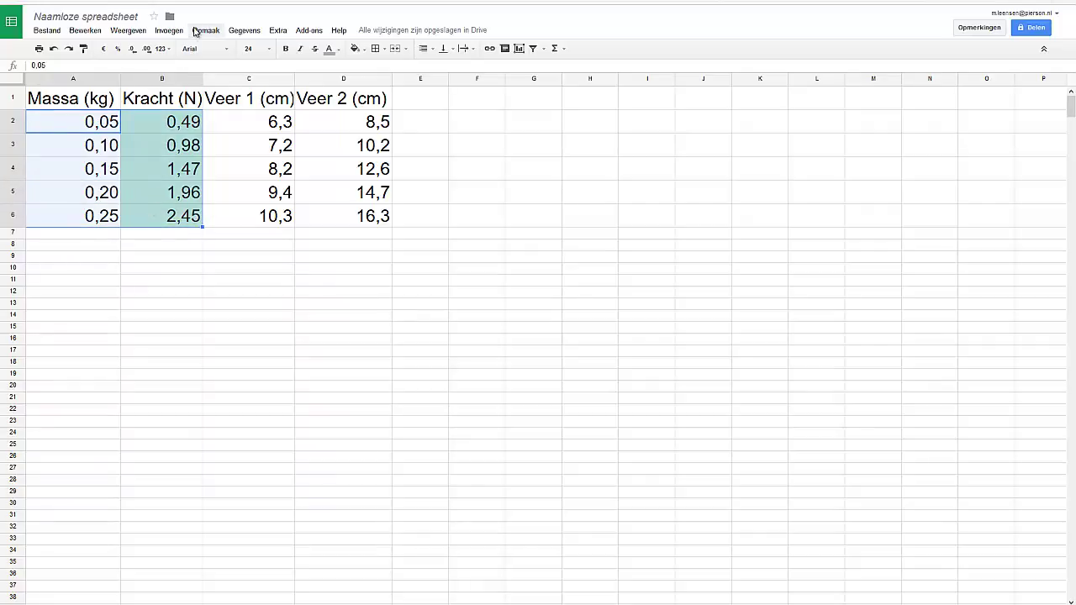
click(202, 31)
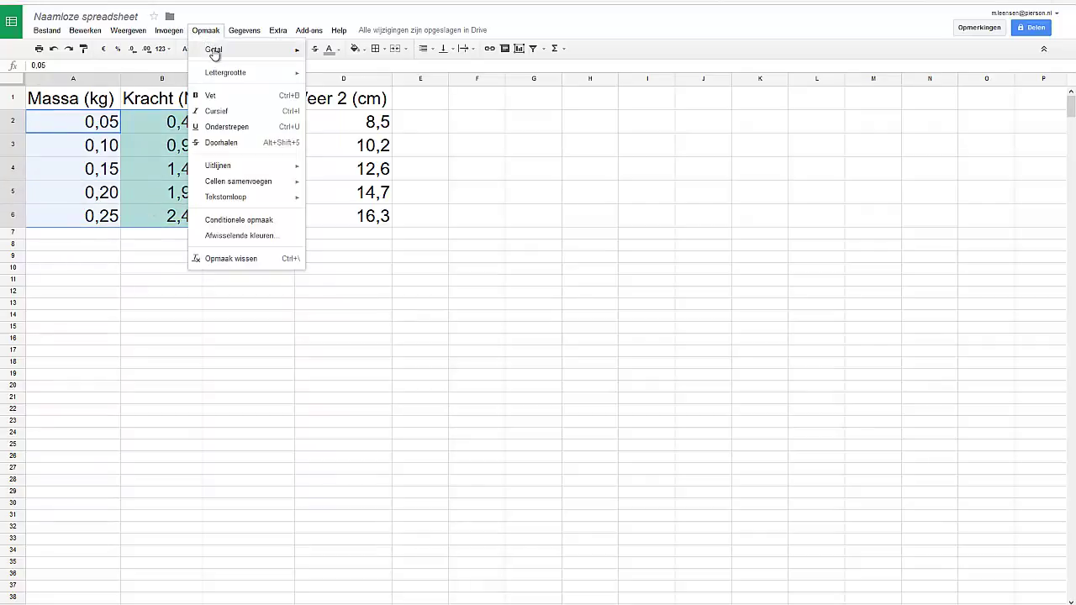
mouse_move(214, 49)
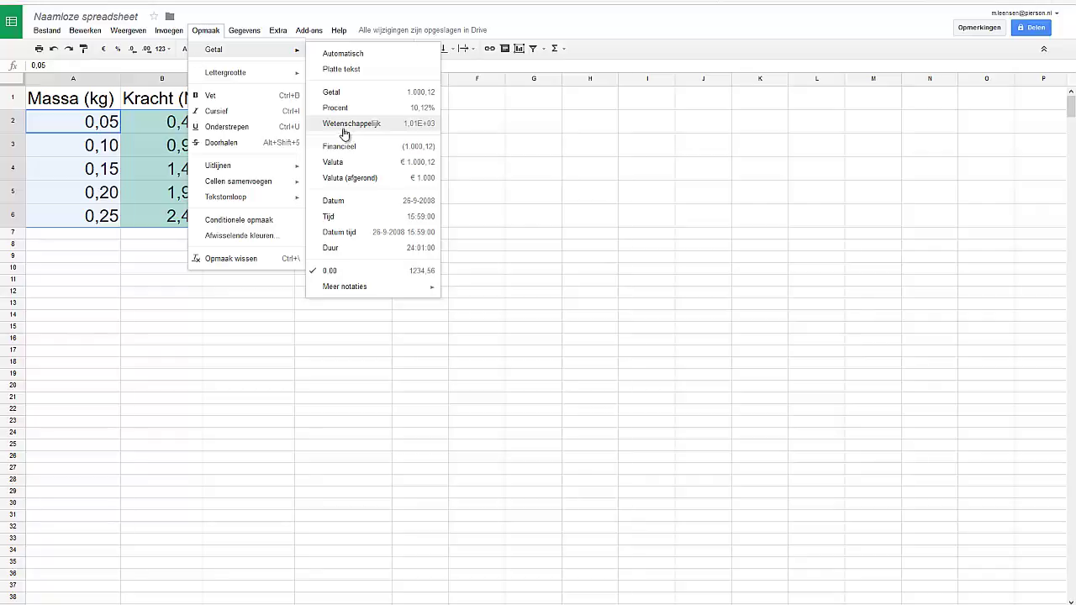
click(97, 238)
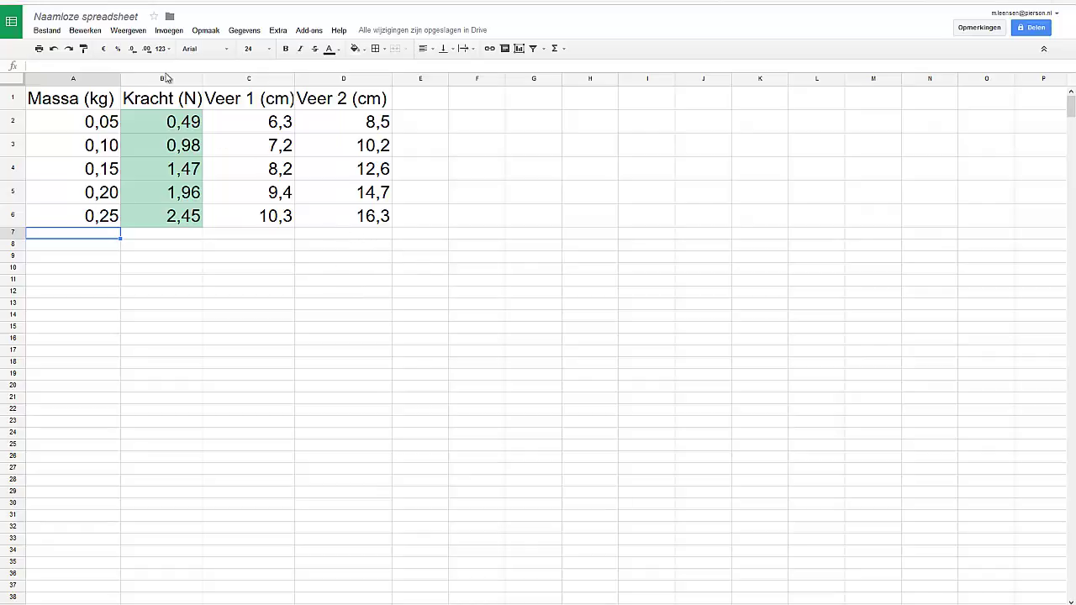
- Insert a new chart and clear its suggested data range
click(167, 32)
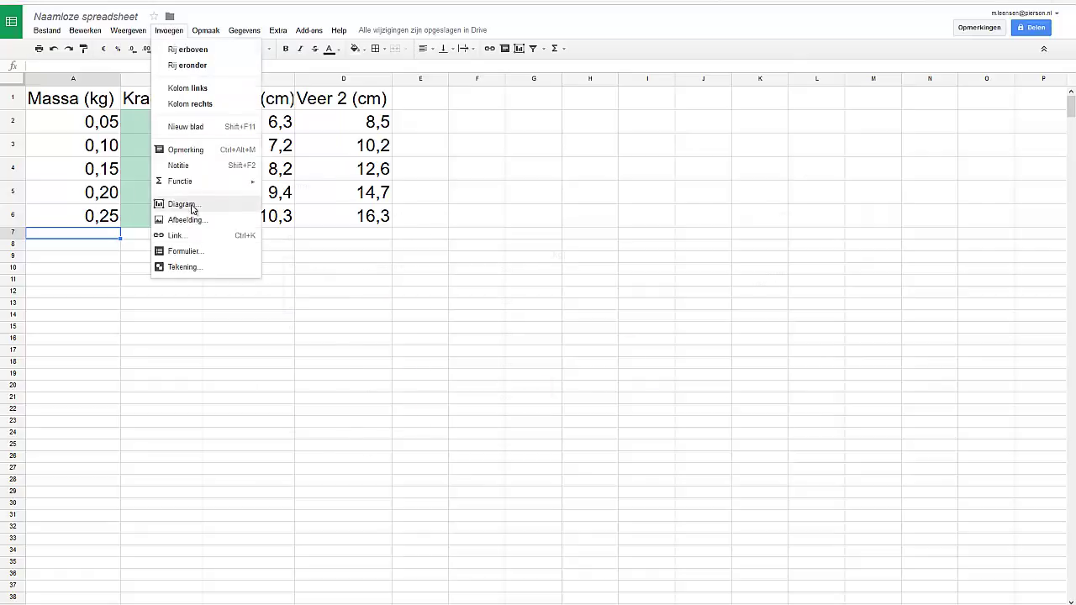
click(193, 207)
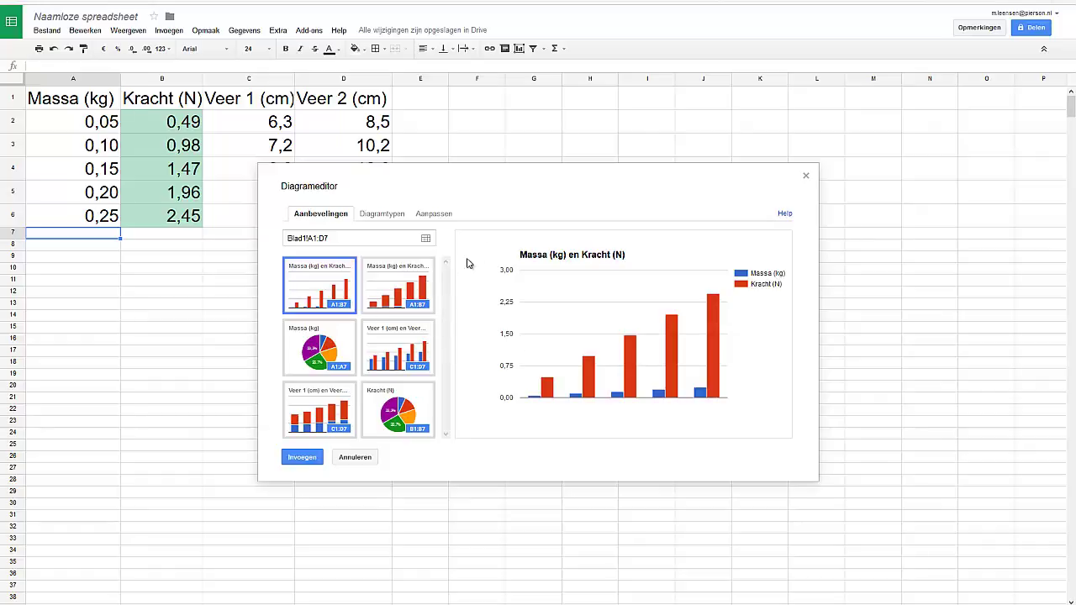
click(373, 242)
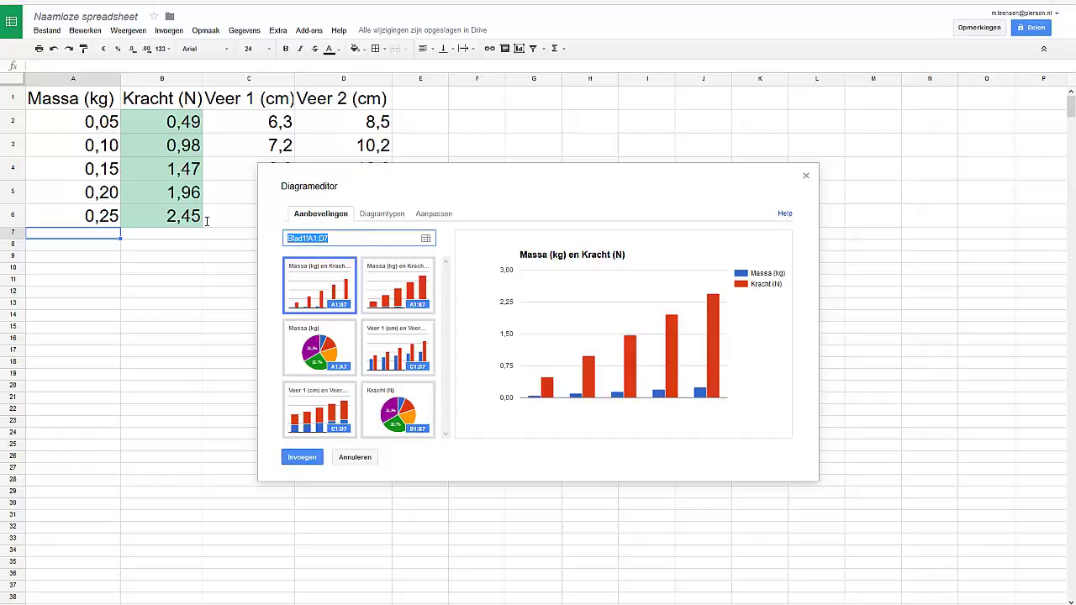
key(BackSpace)
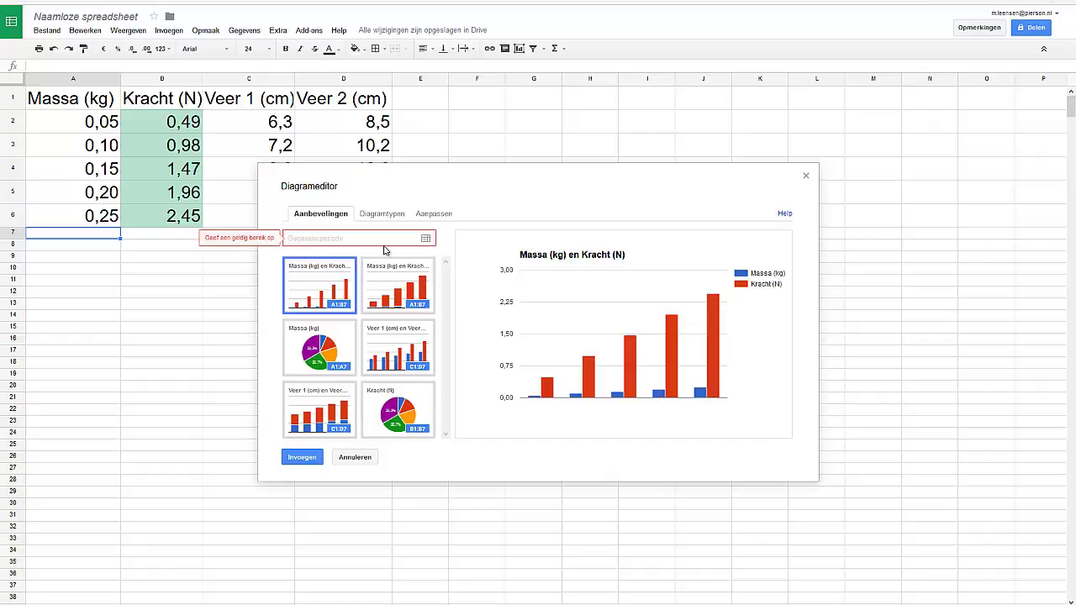
- Switch the chart type to the Spreiding scatter chart and empty the data range again
click(389, 213)
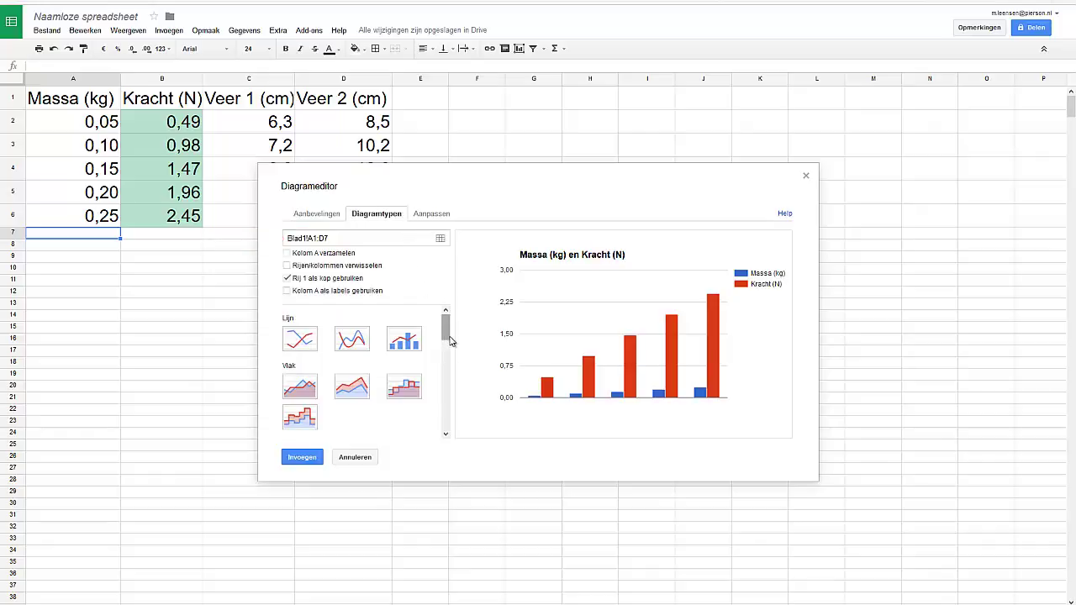
drag(445, 340, 440, 374)
scroll(440, 374, down, 3)
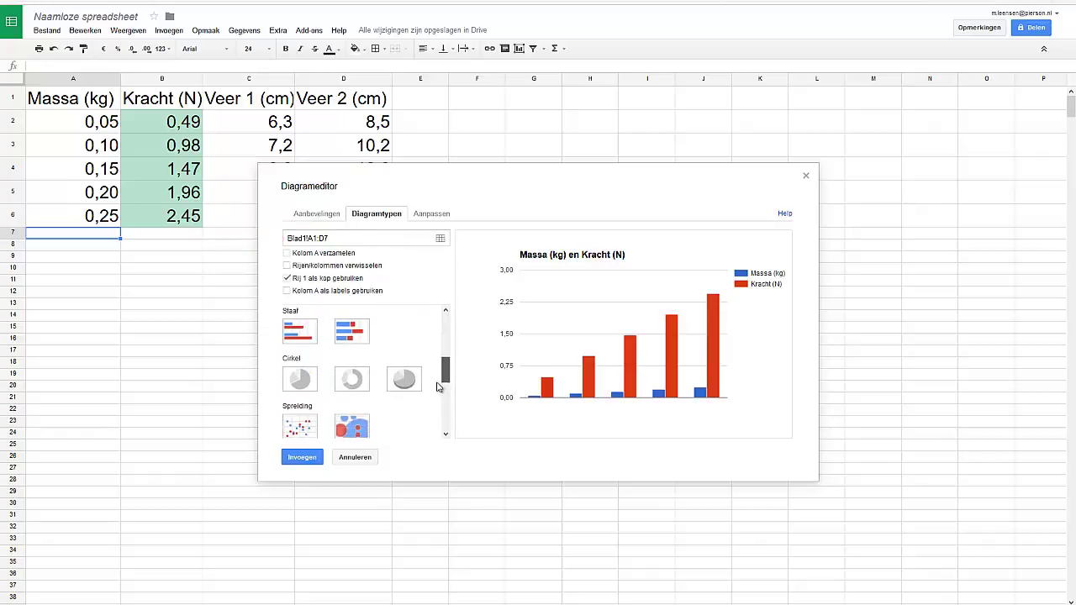
click(299, 407)
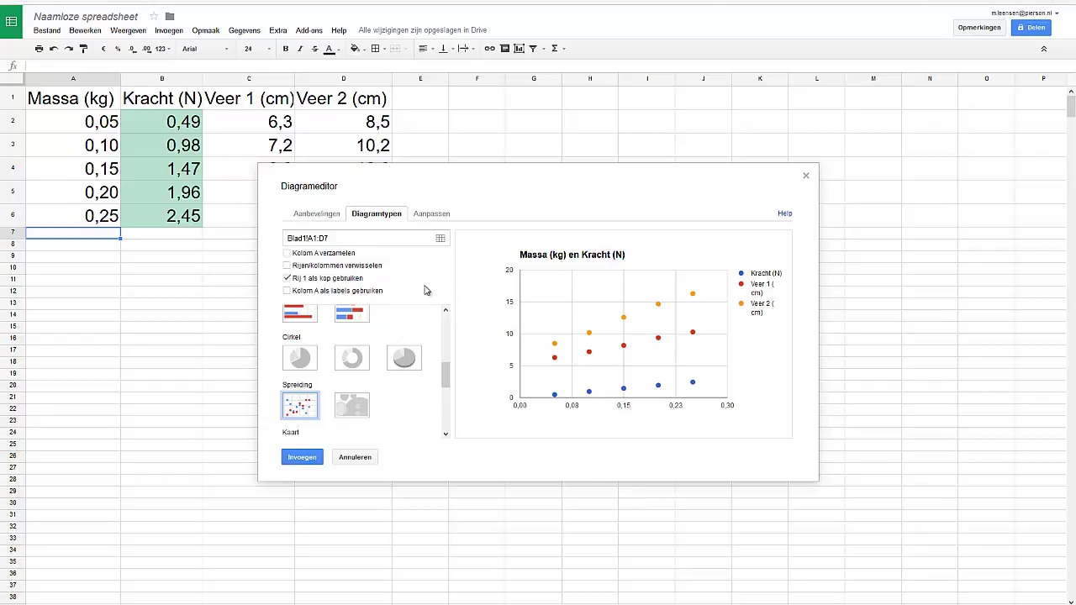
click(360, 240)
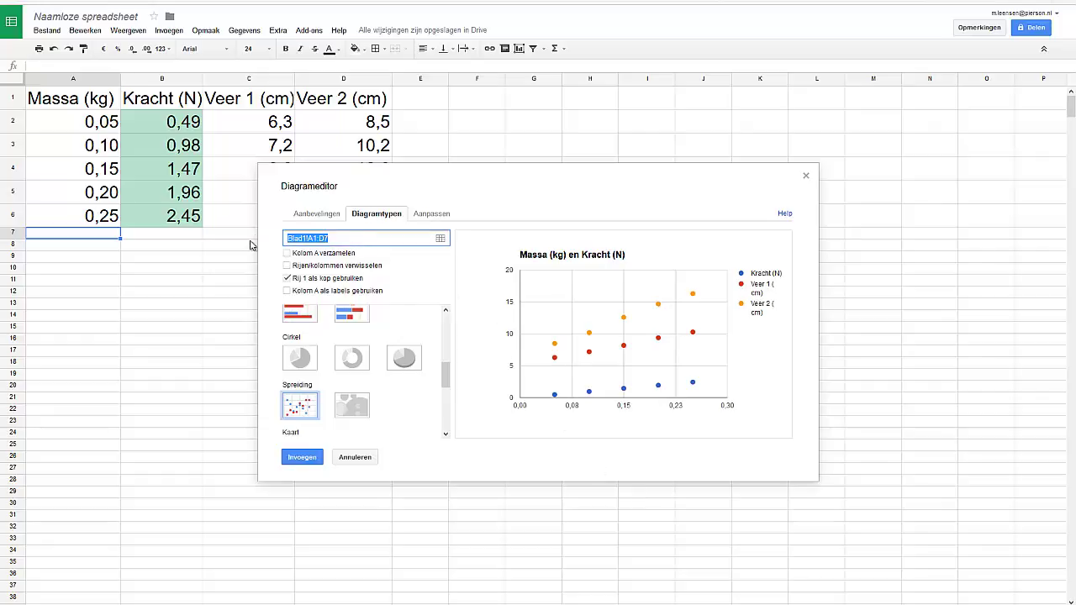
key(BackSpace)
- Set the chart data to ranges B2:B6 and C2:C6 and insert the scatter chart
click(439, 239)
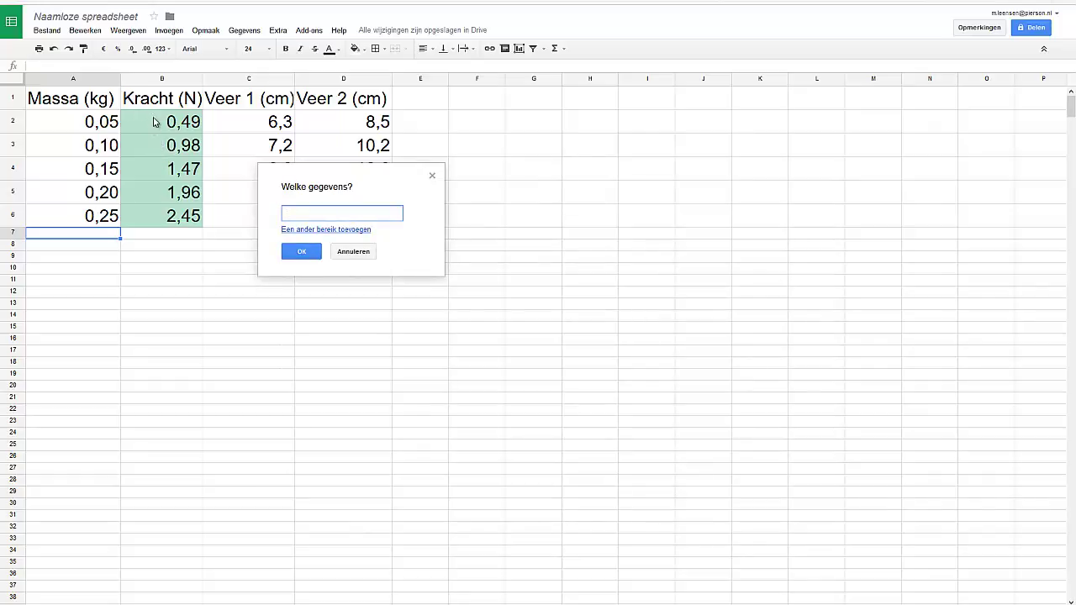
drag(154, 122, 164, 227)
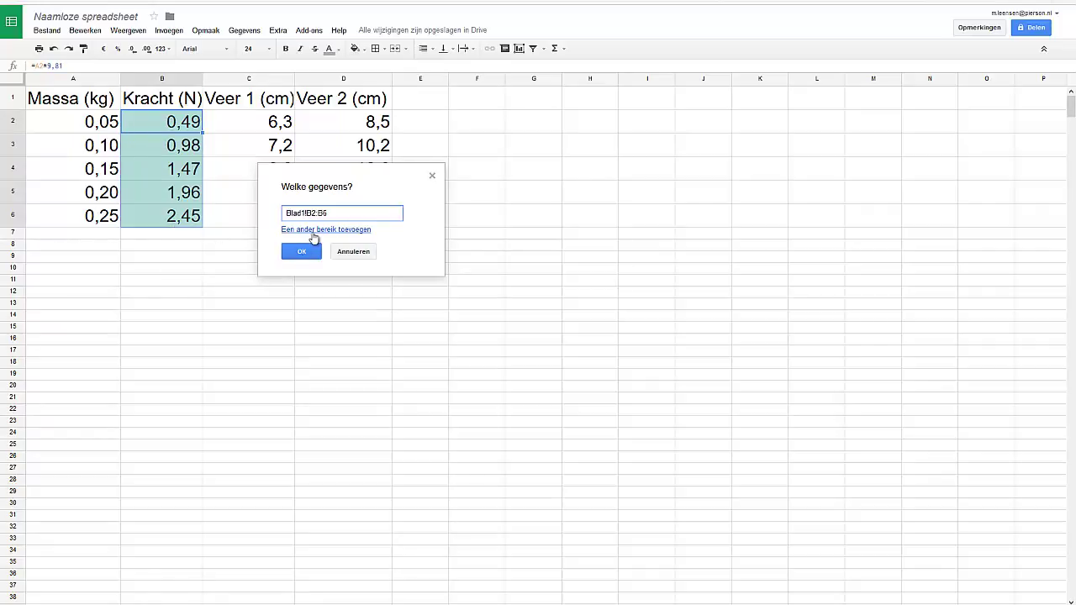
drag(353, 178, 532, 171)
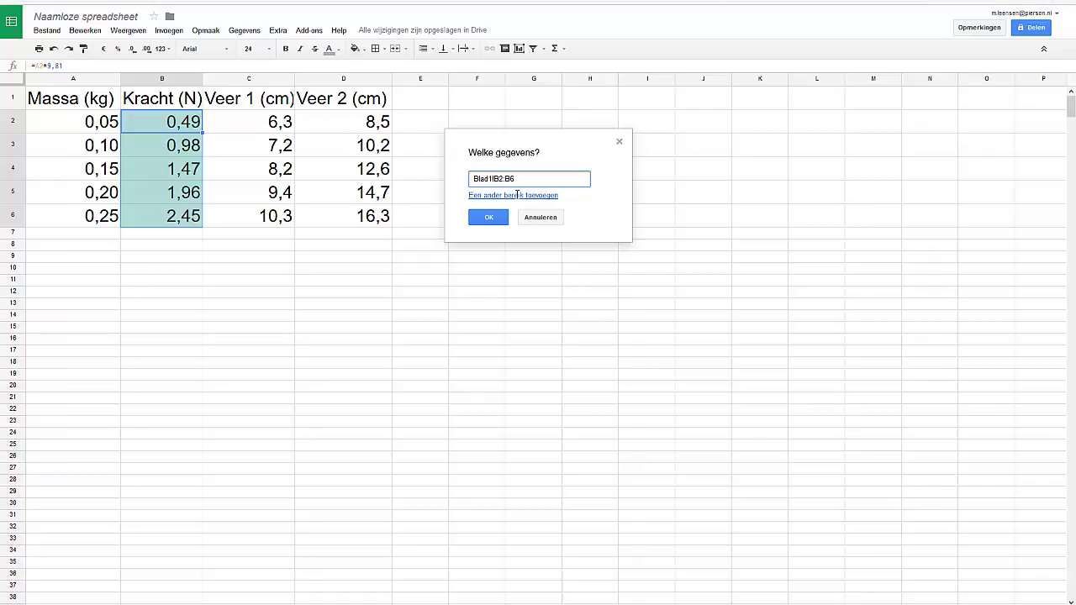
click(516, 195)
drag(260, 123, 266, 219)
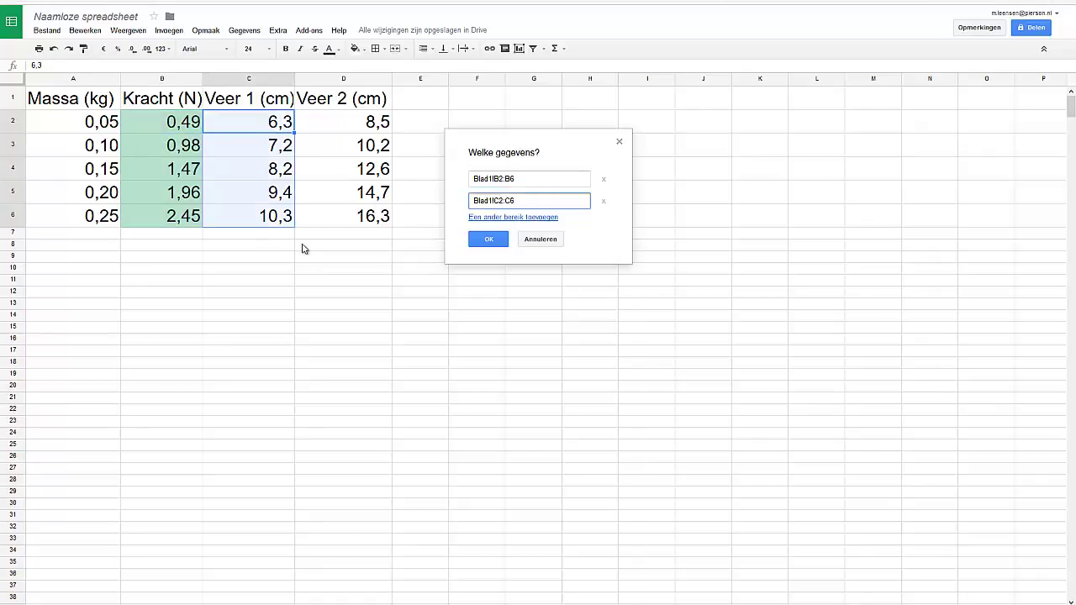
click(494, 241)
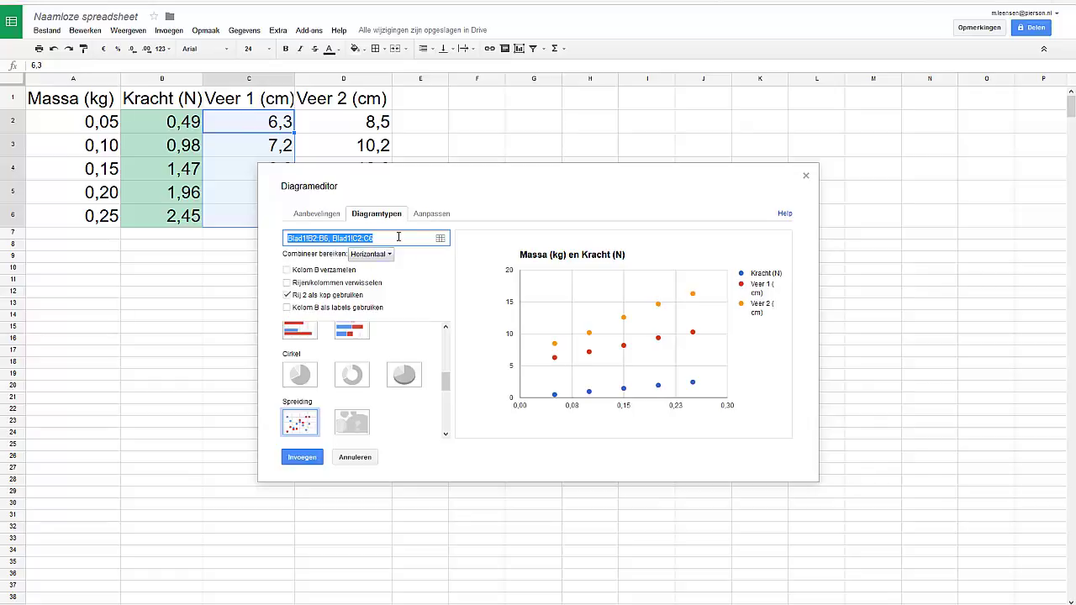
click(303, 459)
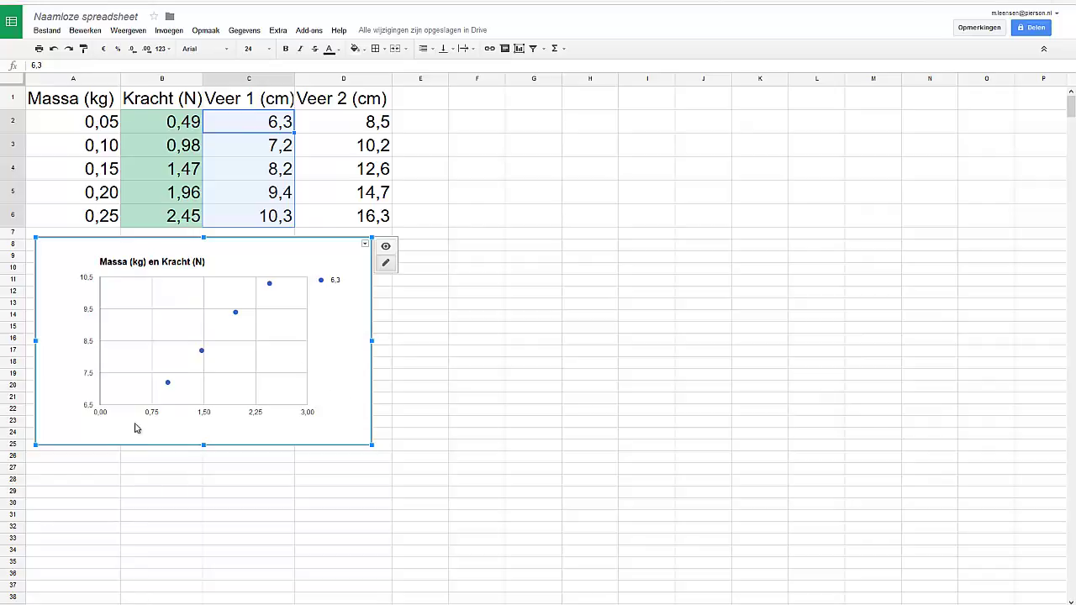
- Open Geavanceerd bewerken on the chart and move the Diagrameditor aside to see the chart
right_click(334, 329)
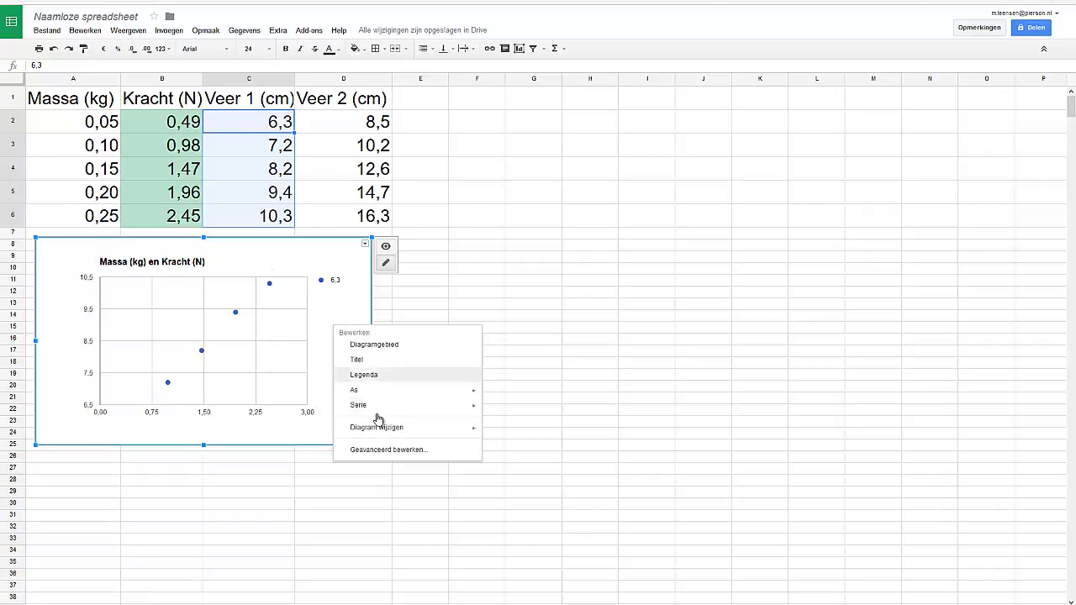
mouse_move(383, 431)
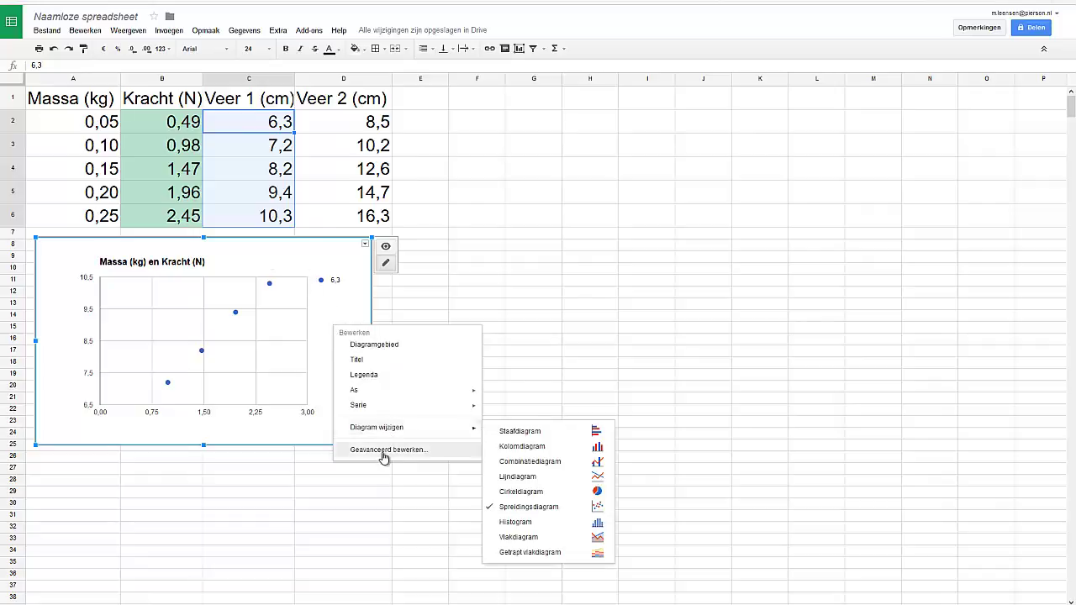
click(385, 451)
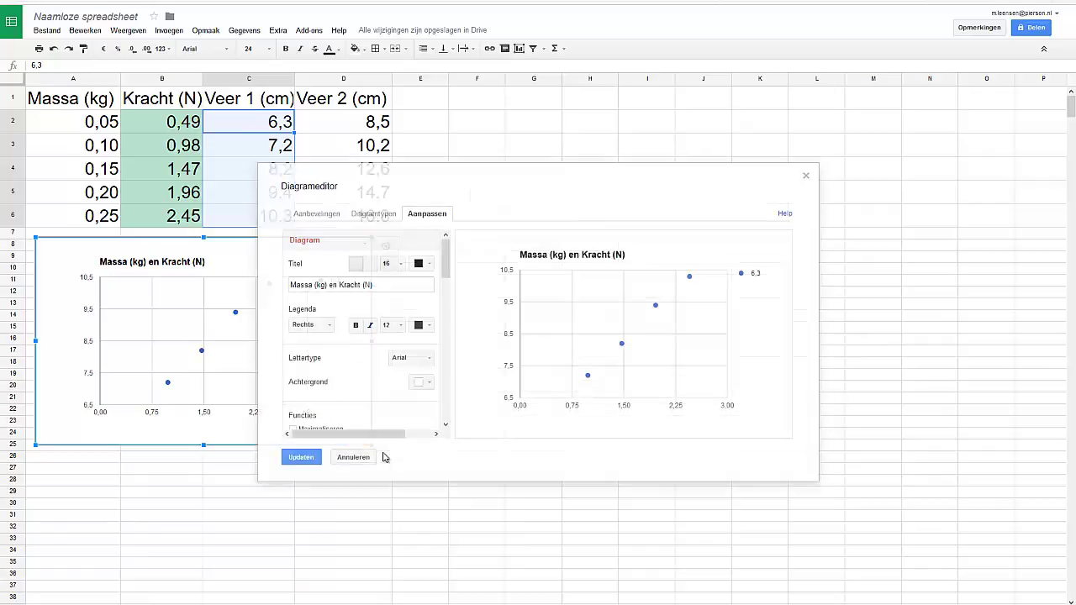
drag(477, 193, 622, 132)
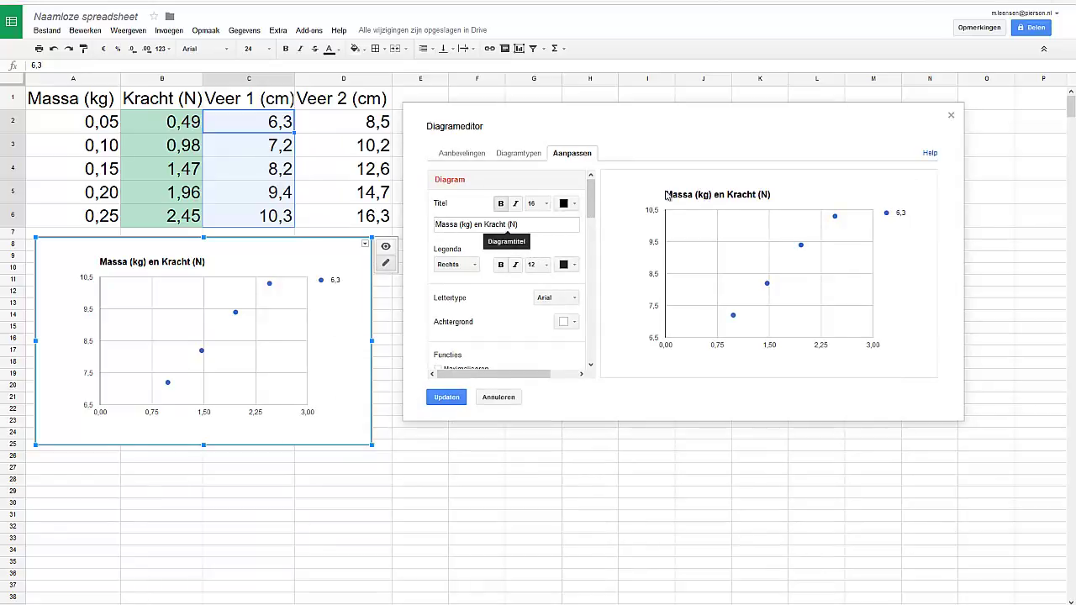
- Retitle the chart F,u-grafiek and set Legenda to Geen
triple_click(535, 222)
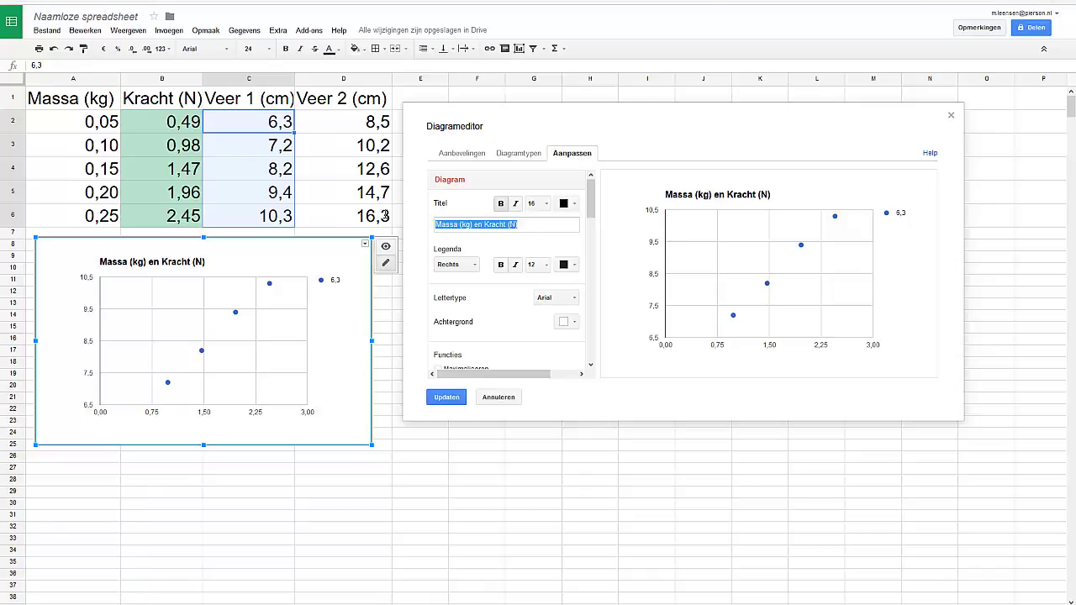
text(F,u-grafiek)
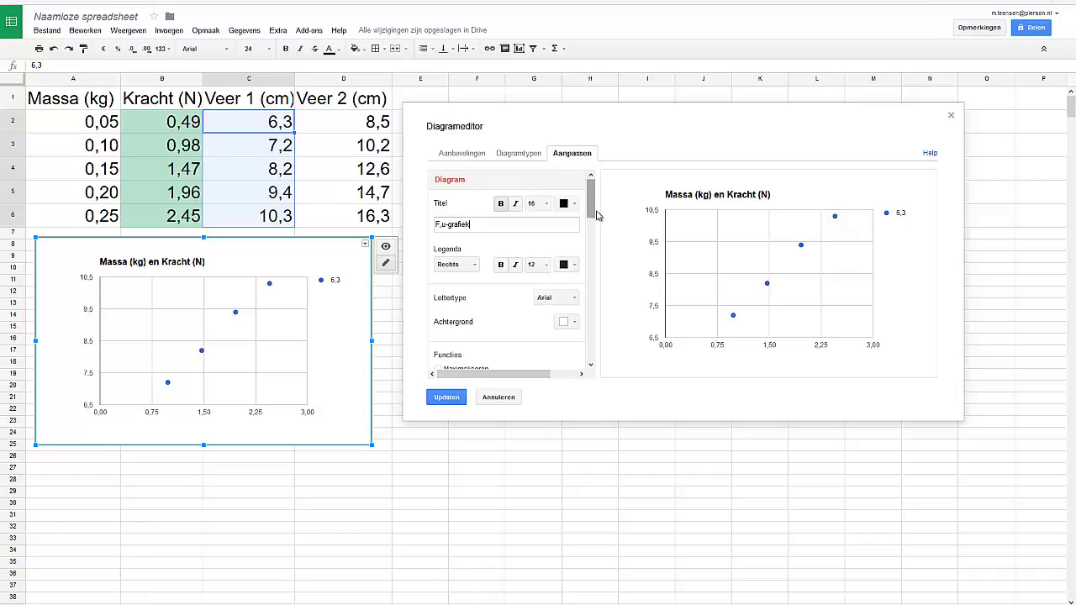
scroll(598, 215, down, 2)
scroll(597, 217, up, 1)
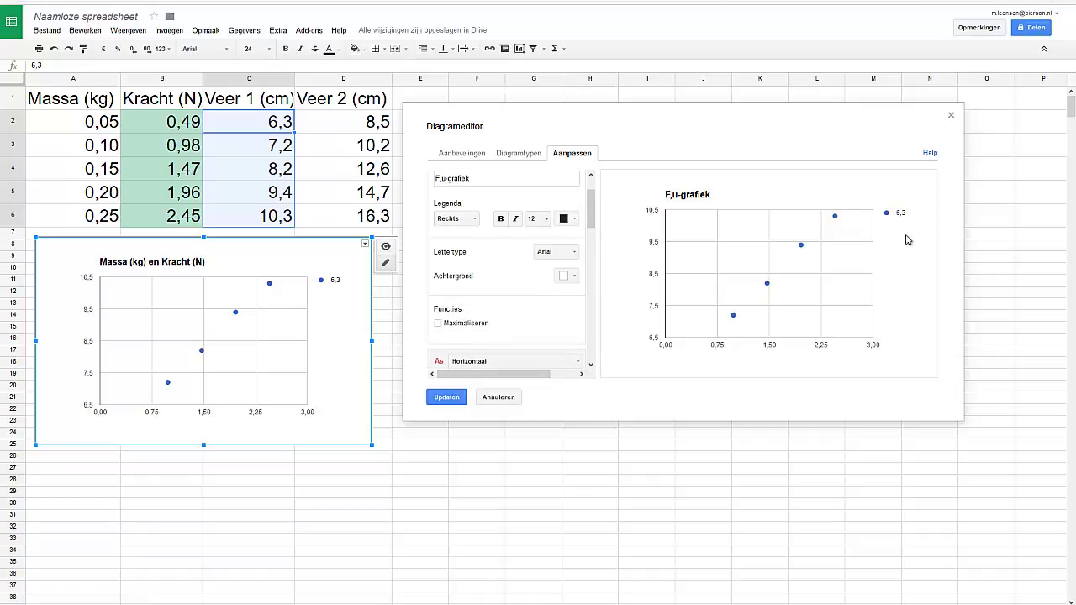
click(465, 219)
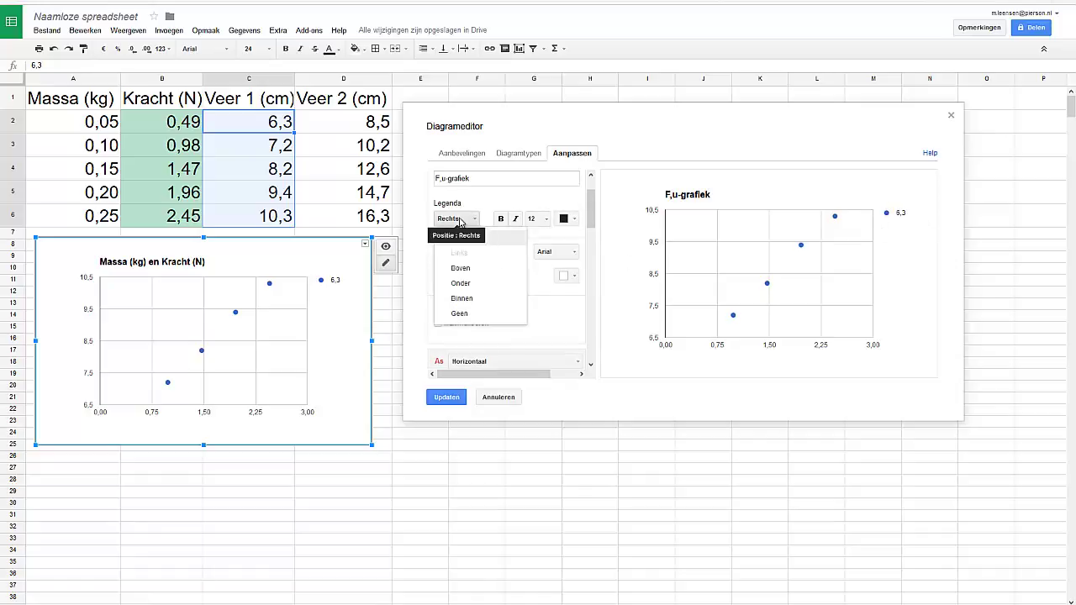
click(462, 321)
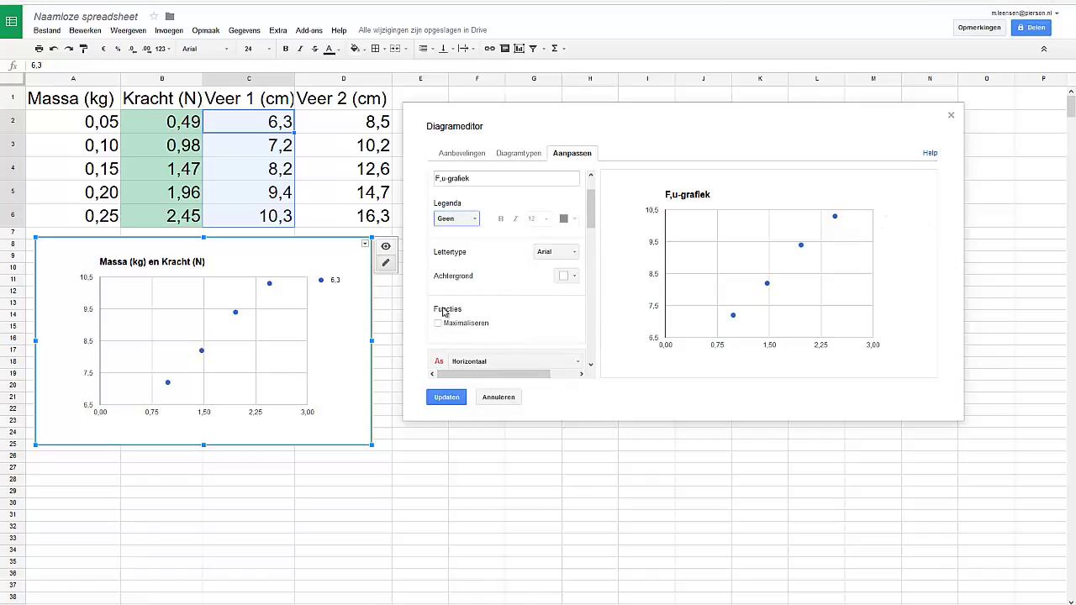
click(592, 215)
- Give the horizontal axis the title Kracht (in N)
drag(595, 217, 592, 252)
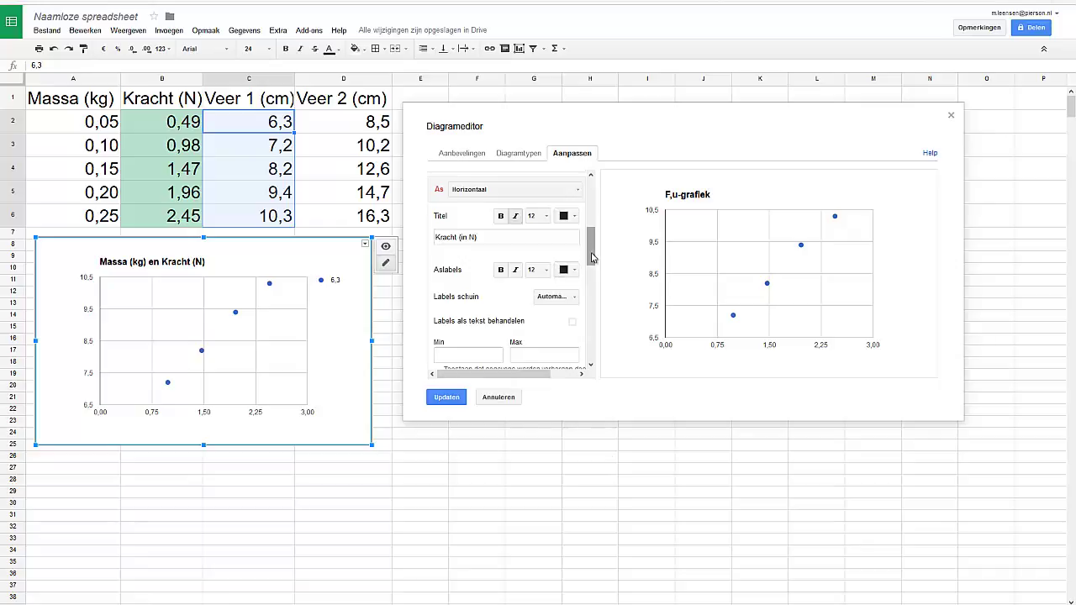
drag(592, 261, 594, 271)
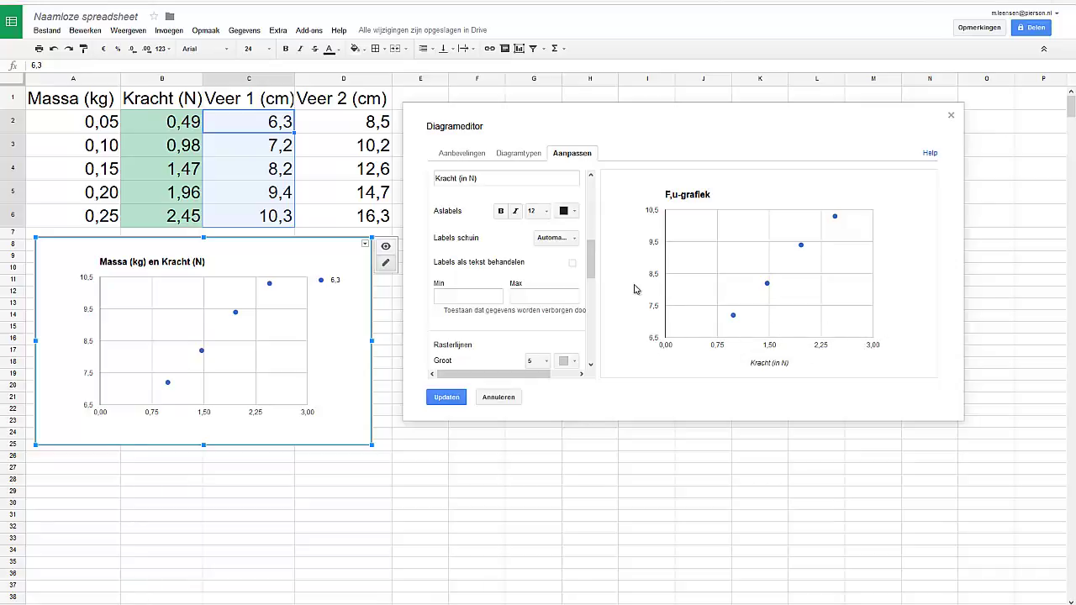
mouse_move(593, 263)
mouse_down()
mouse_move(603, 353)
mouse_move(602, 276)
mouse_up()
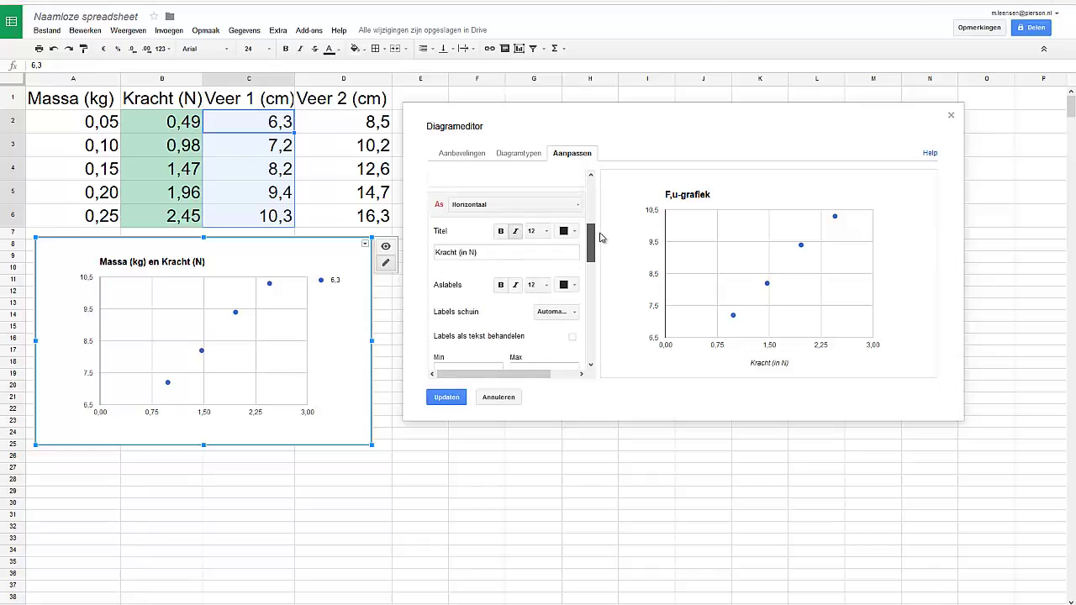
drag(602, 276, 598, 236)
click(518, 253)
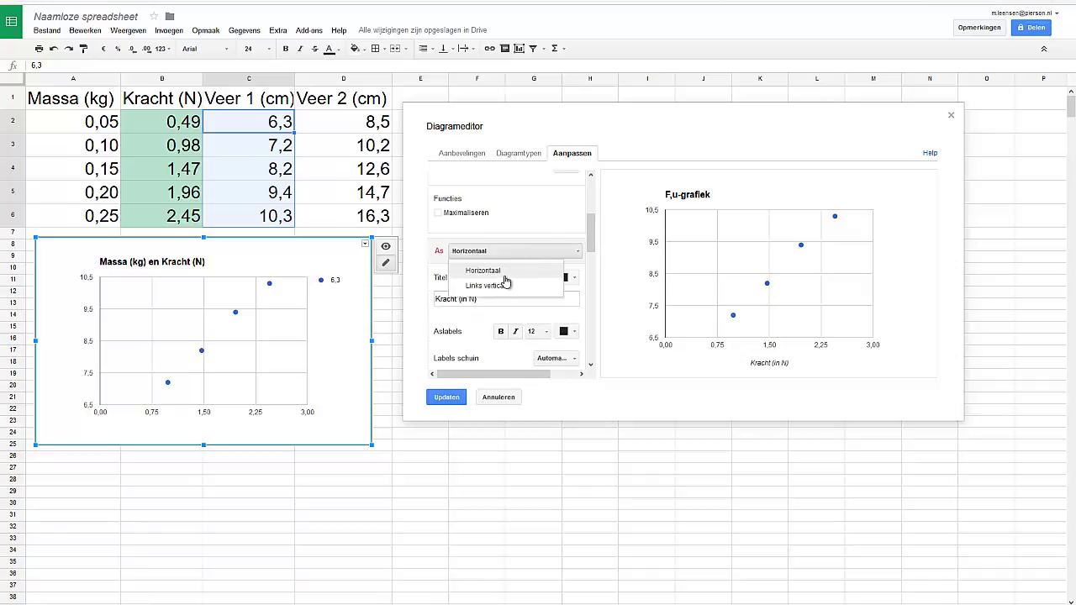
- Title the left vertical axis Lengte veer (in cm), set it to run 0 to 20, and apply
click(504, 287)
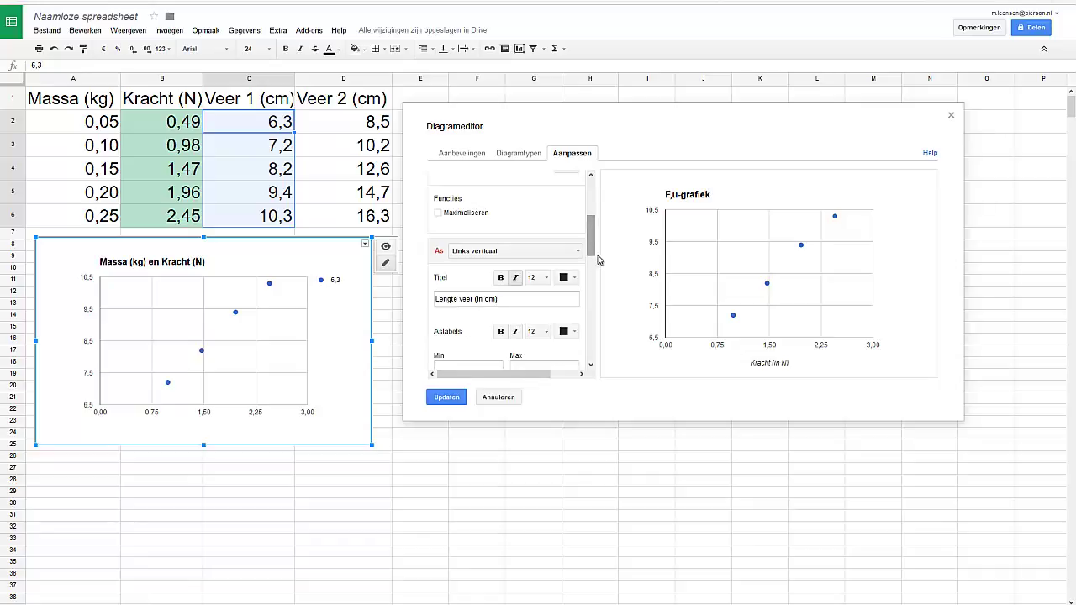
scroll(600, 260, down, 1)
click(483, 306)
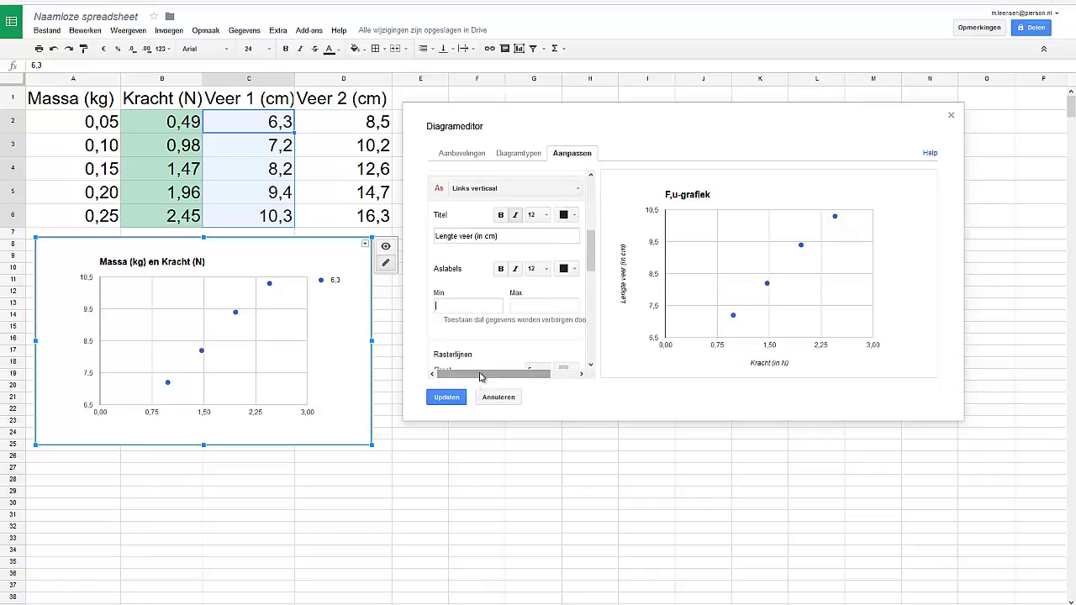
text(0)
click(530, 307)
text(20)
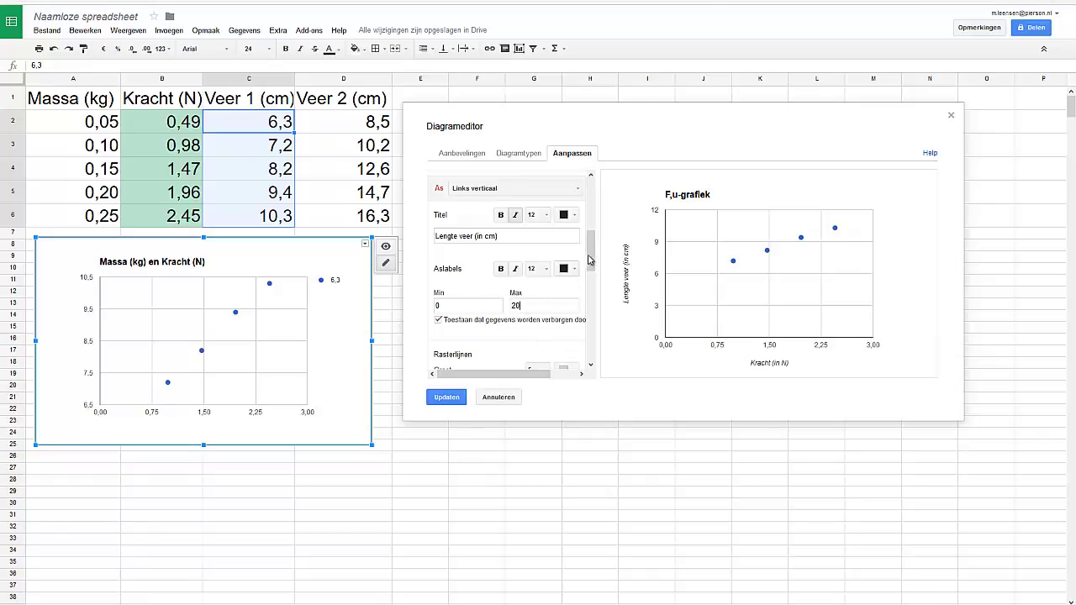
click(447, 398)
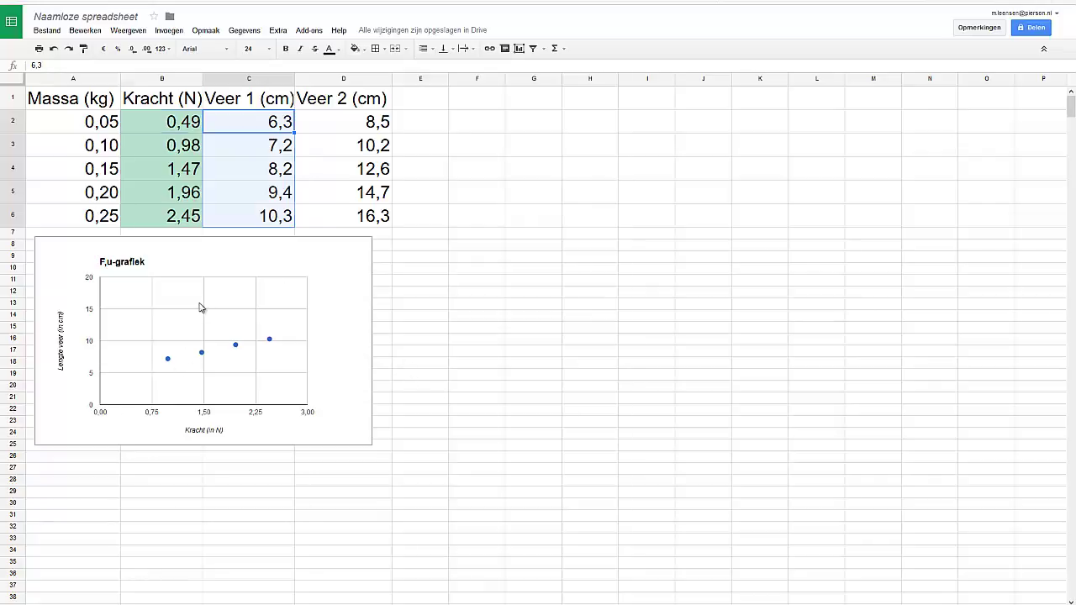
- Reopen the chart editor and uncheck Rij 2 als kop gebruiken so all five points plot
key(Left)
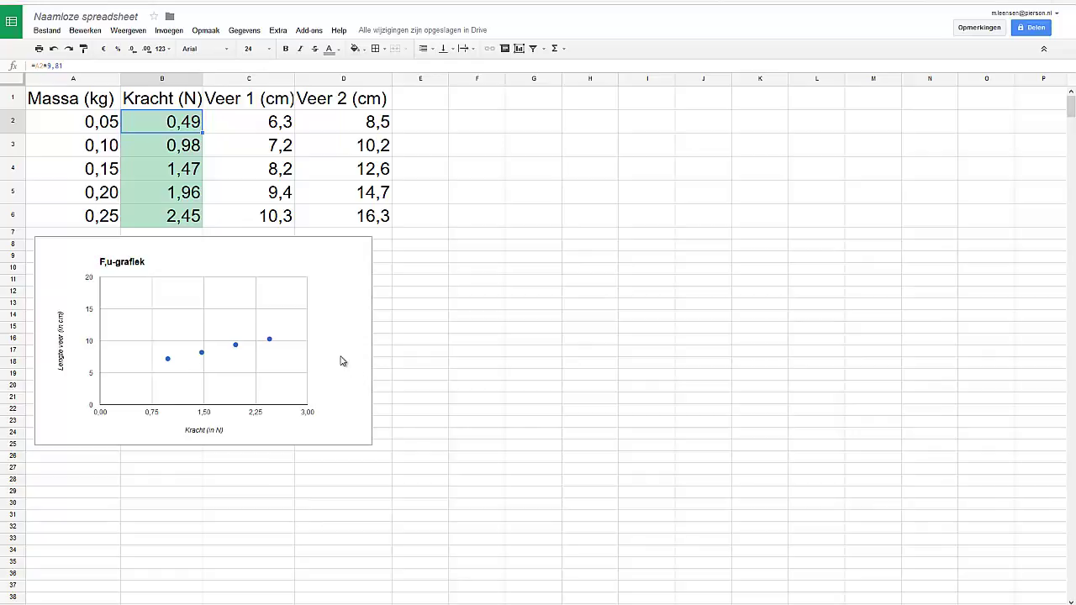
right_click(342, 357)
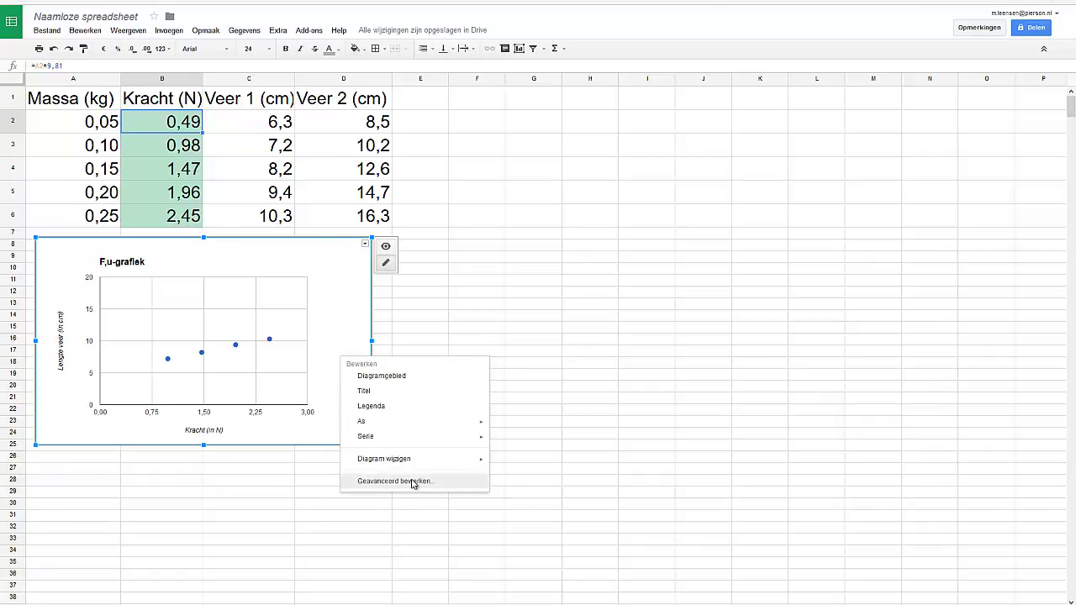
click(413, 483)
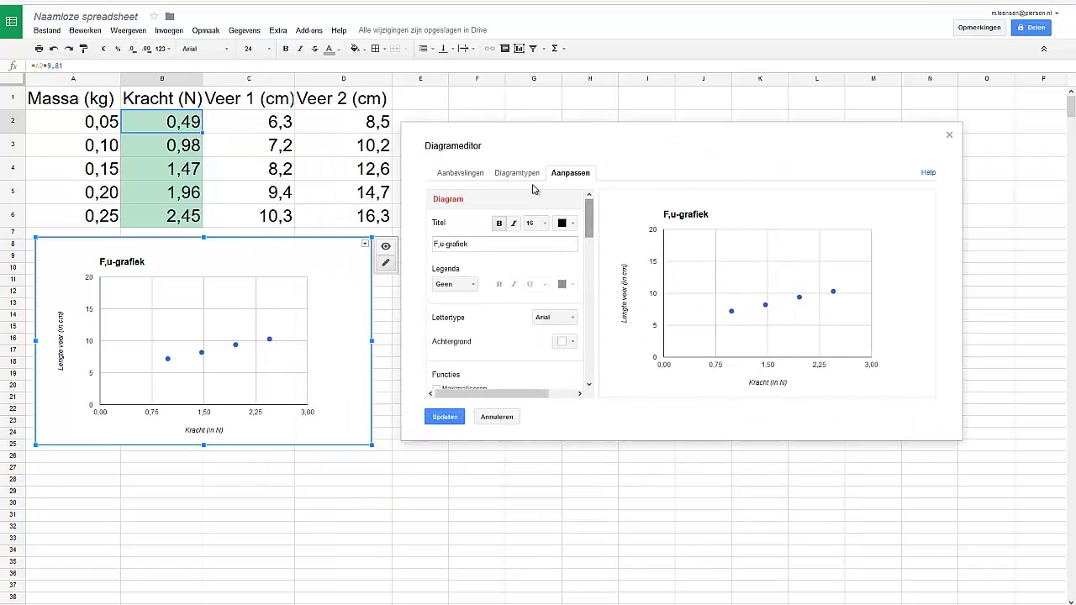
click(517, 173)
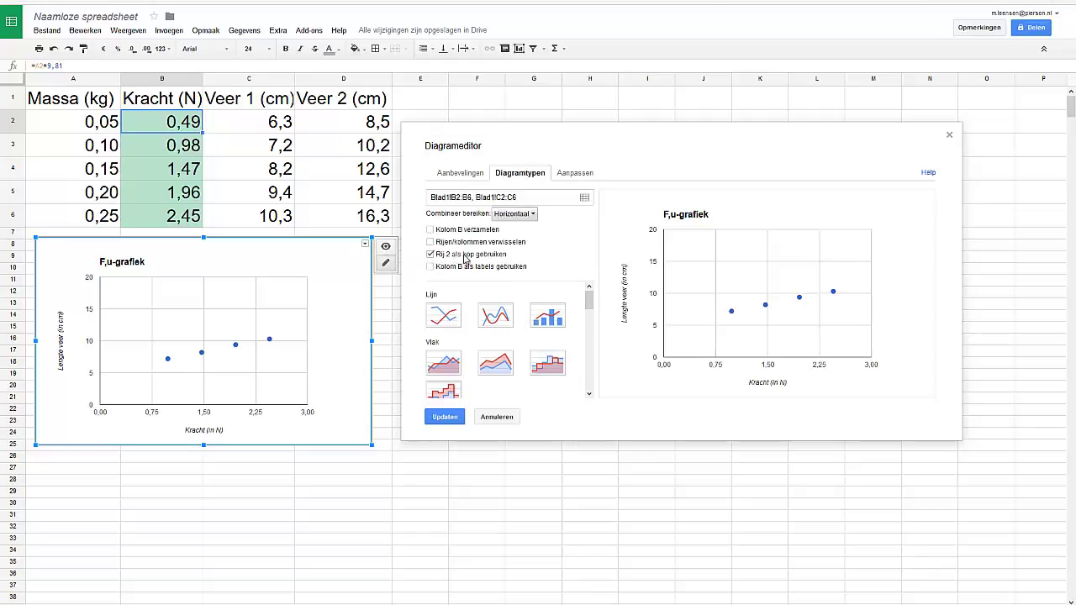
click(431, 255)
- Add a Lineair trendline to the data series
mouse_move(689, 329)
click(573, 177)
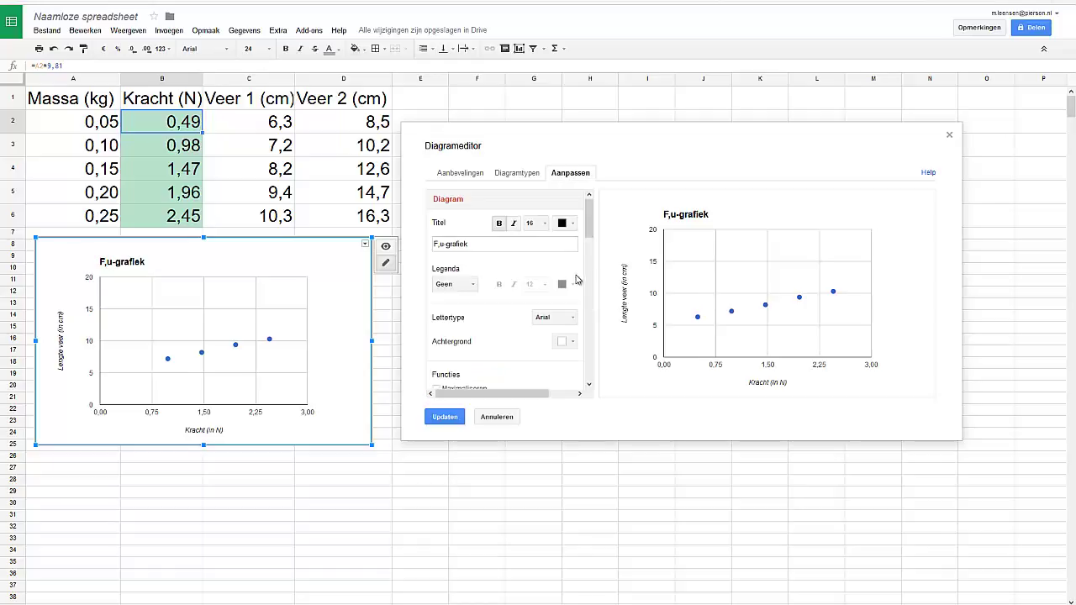
drag(592, 231, 590, 373)
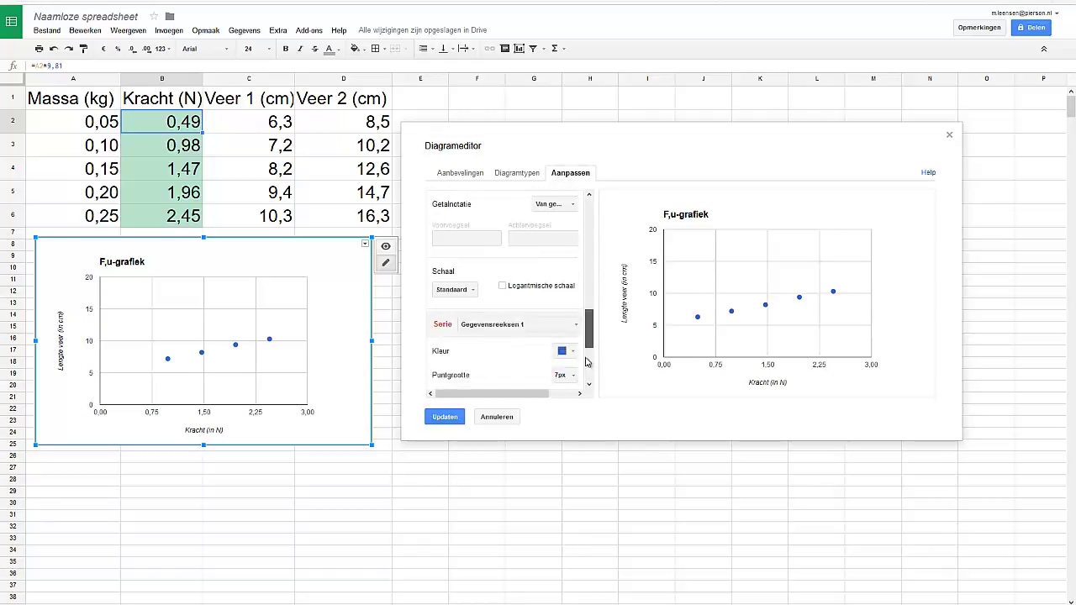
click(553, 370)
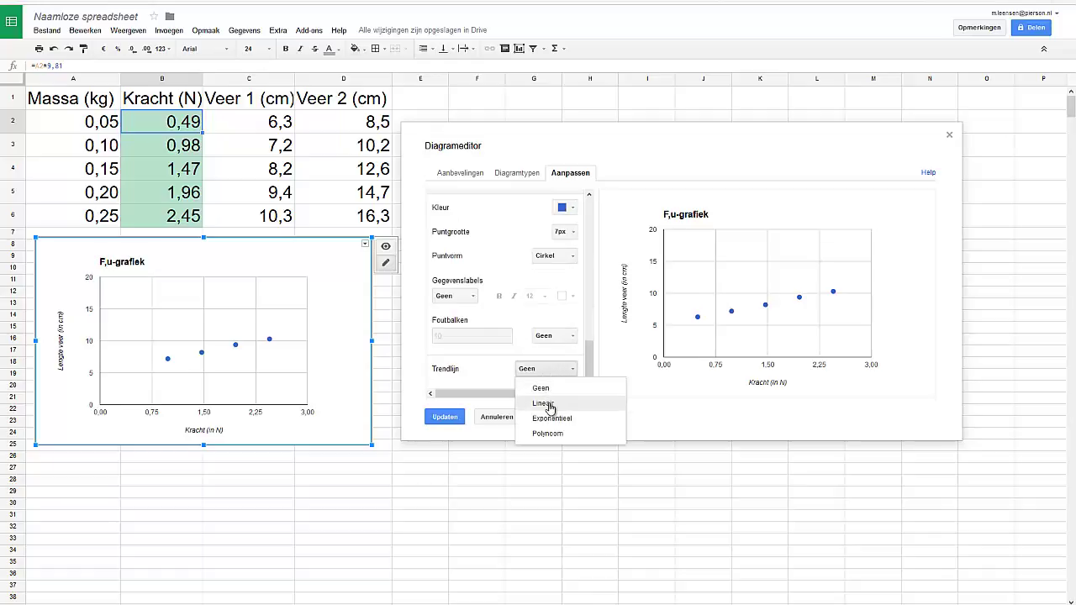
click(550, 405)
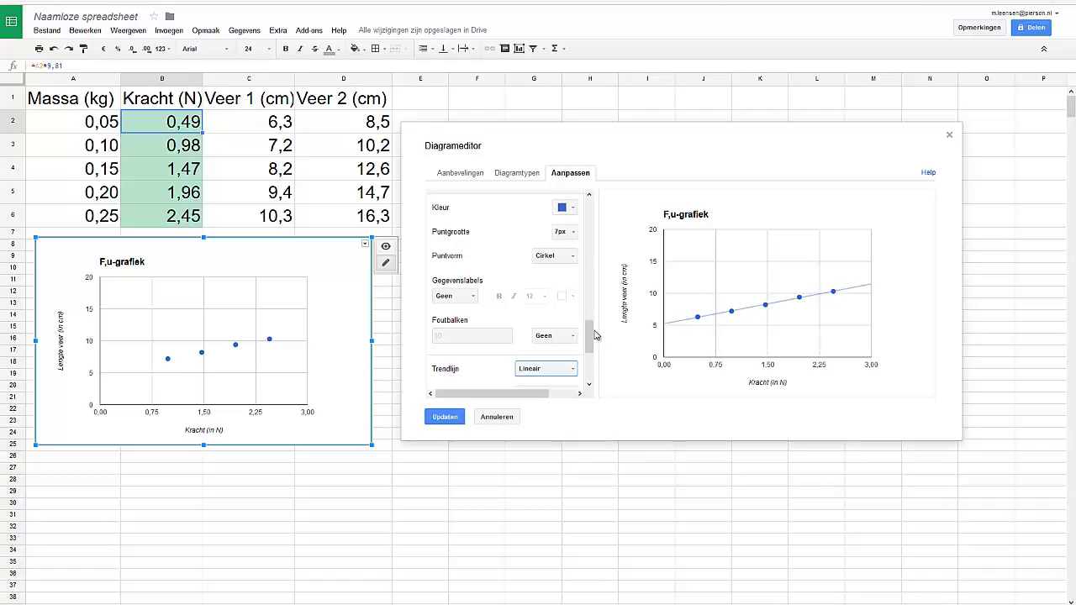
drag(589, 333, 591, 202)
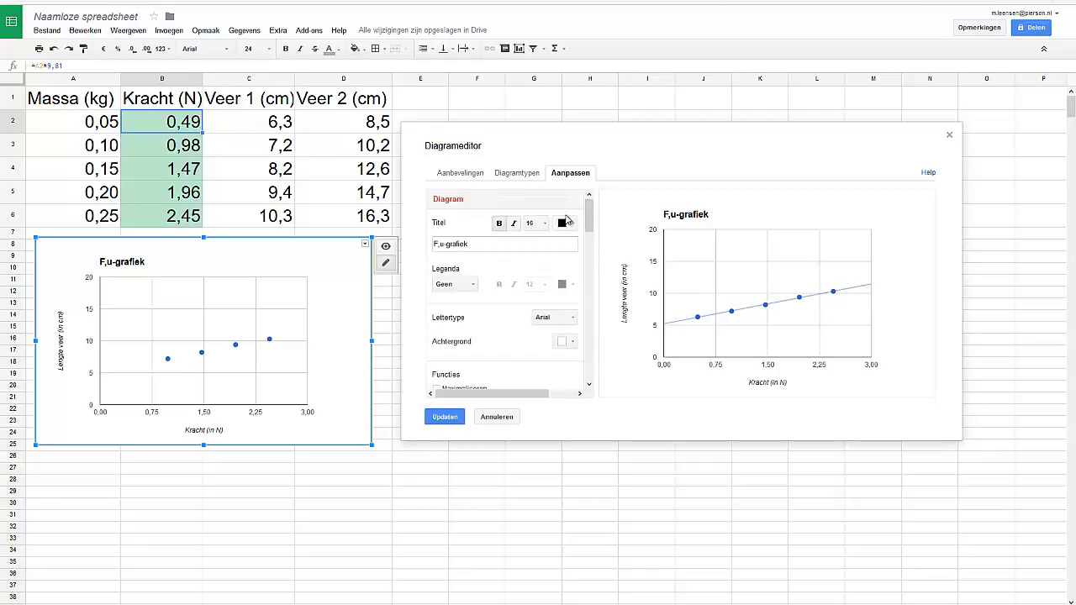
- Add Veer 2 (D2:D6) as another data range and apply it to the chart
click(516, 172)
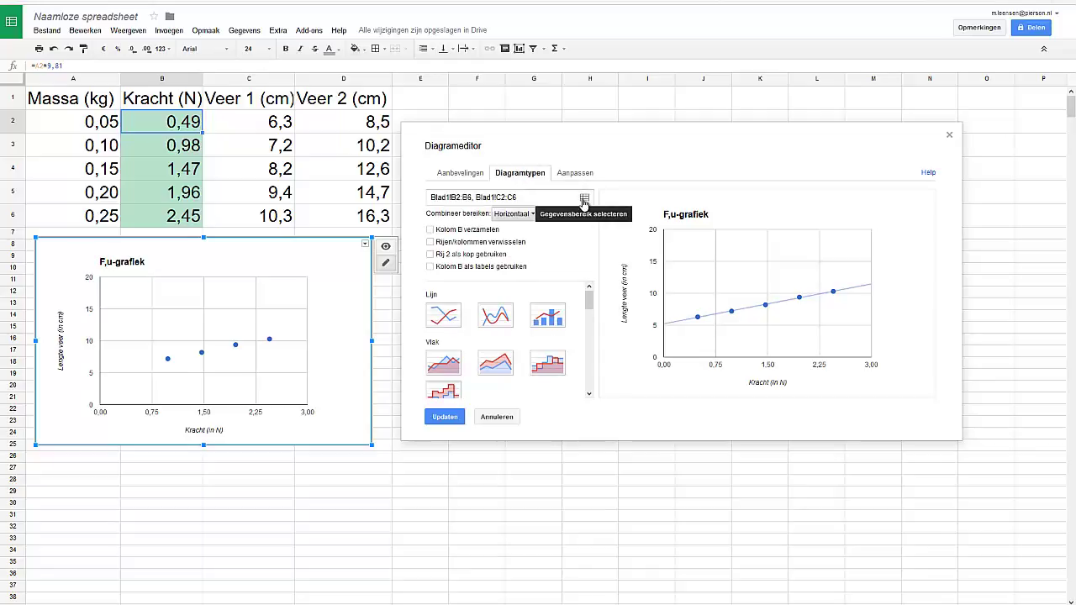
click(585, 202)
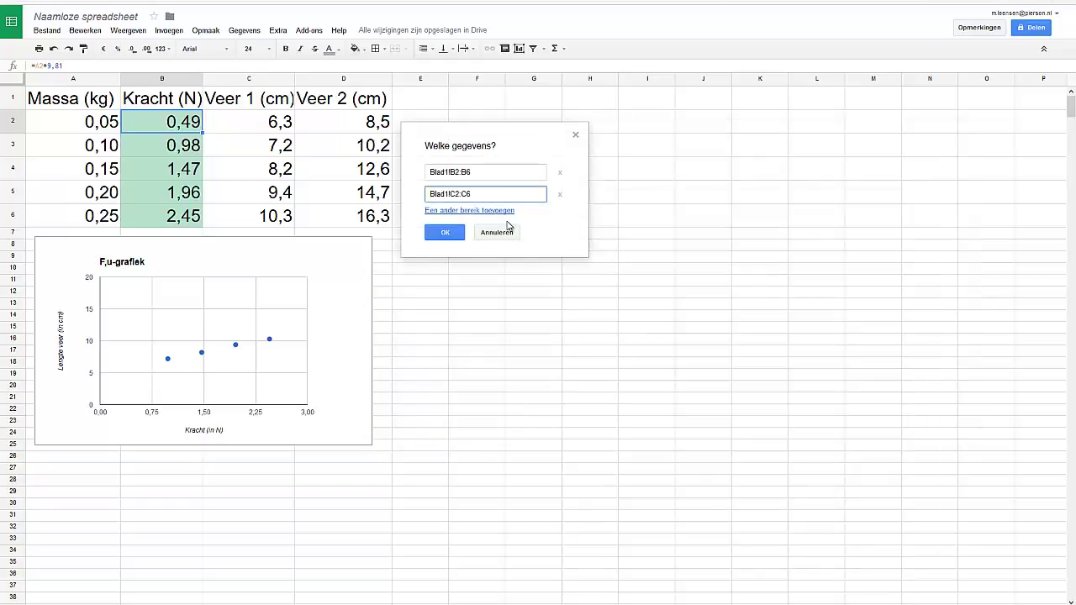
click(503, 214)
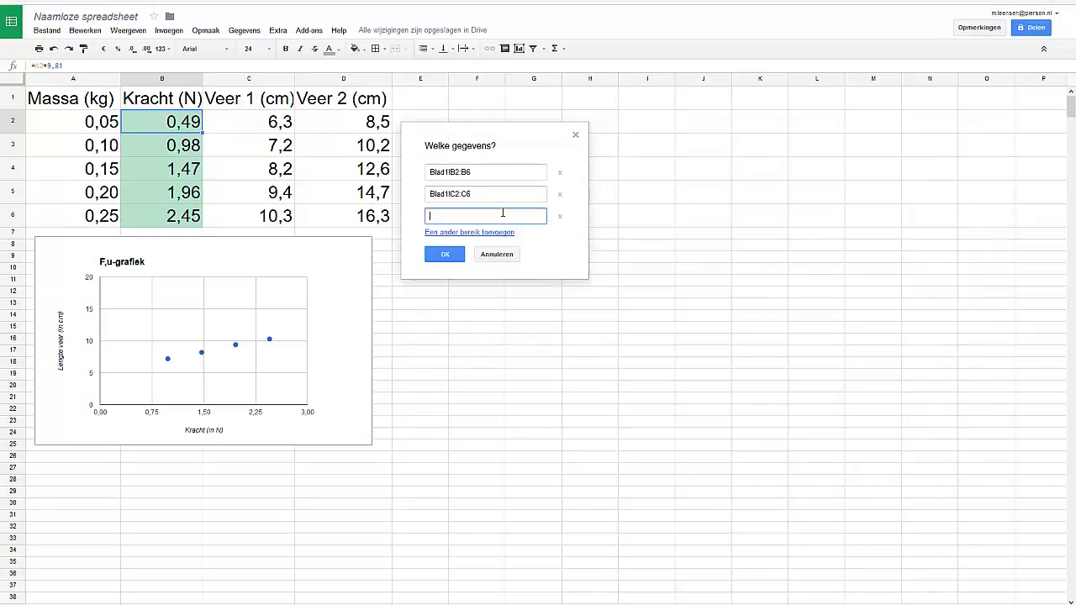
drag(339, 126, 342, 223)
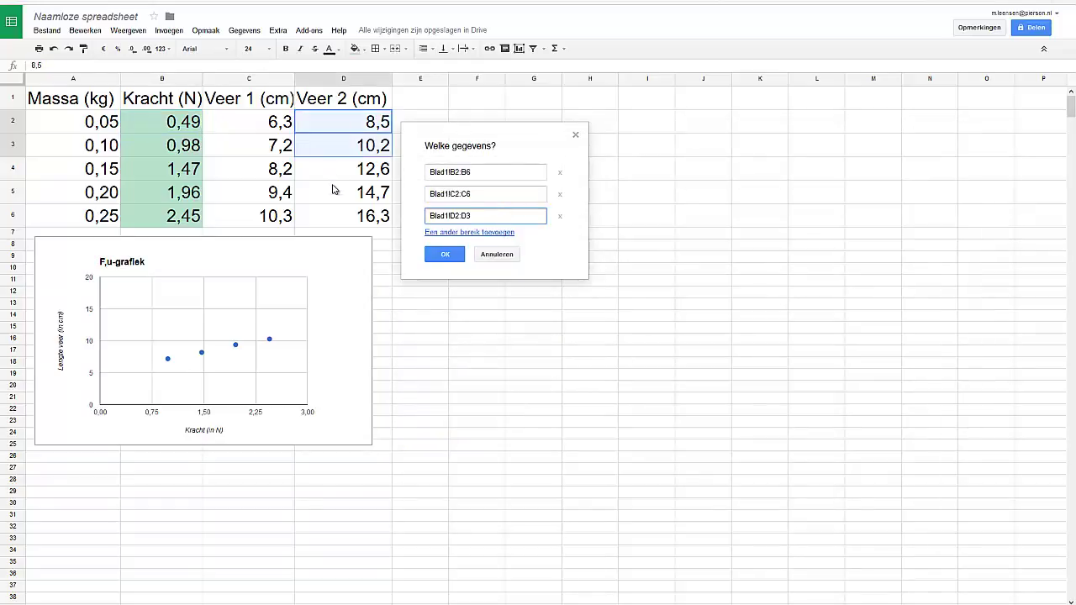
click(444, 256)
click(444, 417)
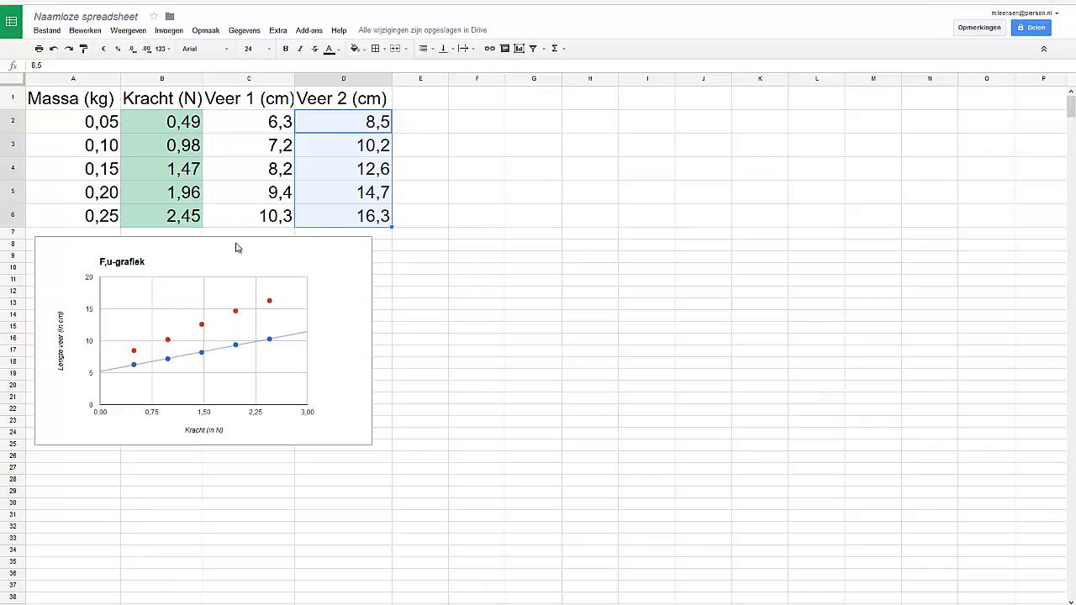
- Open Geavanceerd bewerken for the chart and select Gegevensreeksen 2 in the Aanpassen panel
right_click(341, 314)
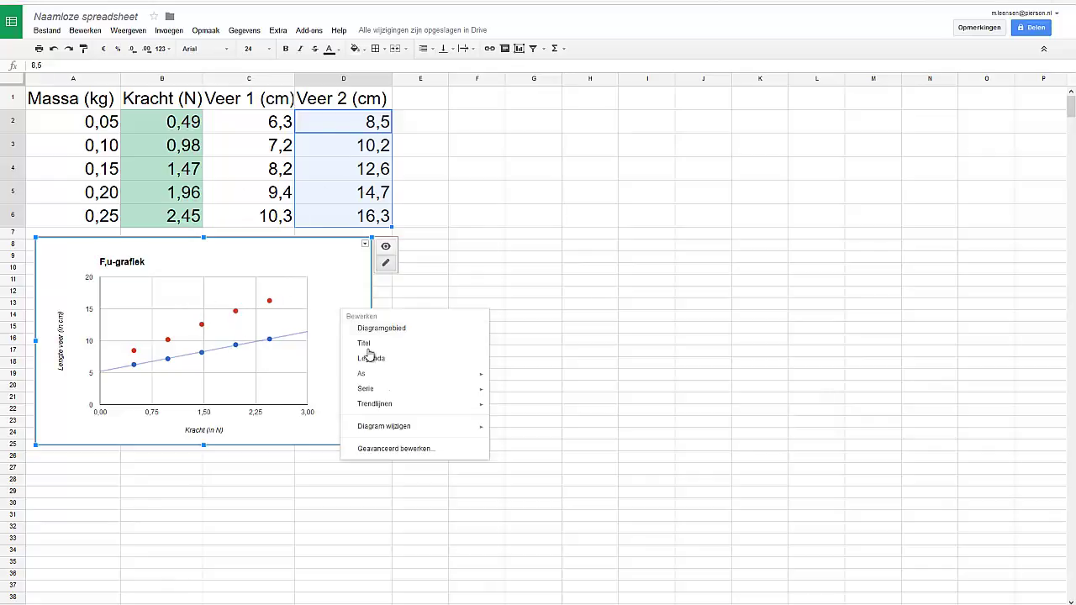
click(407, 451)
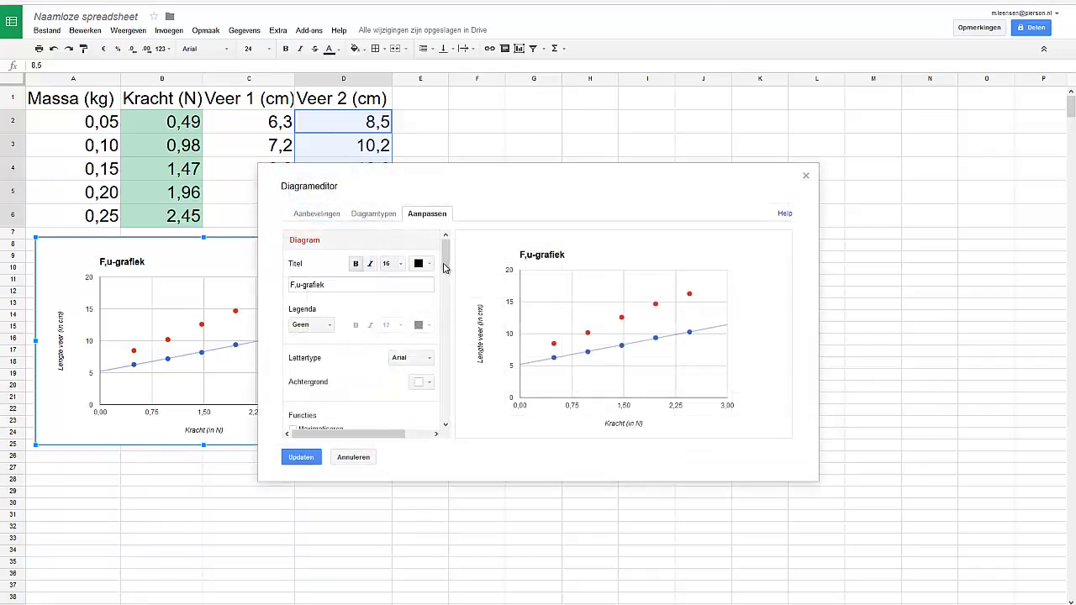
drag(445, 256, 445, 301)
click(375, 267)
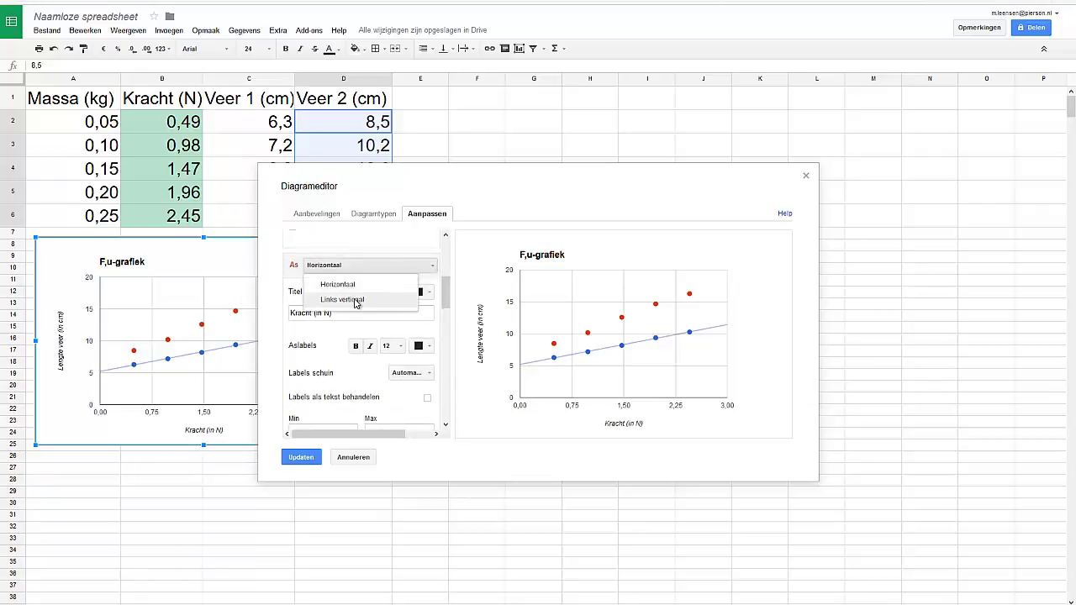
click(353, 299)
drag(445, 299, 445, 349)
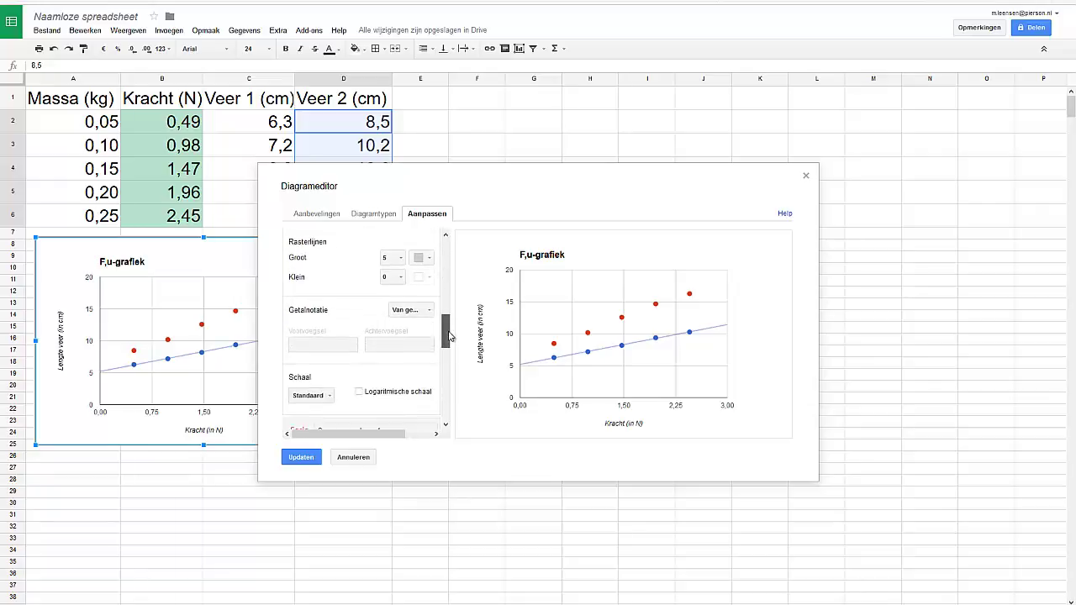
click(410, 351)
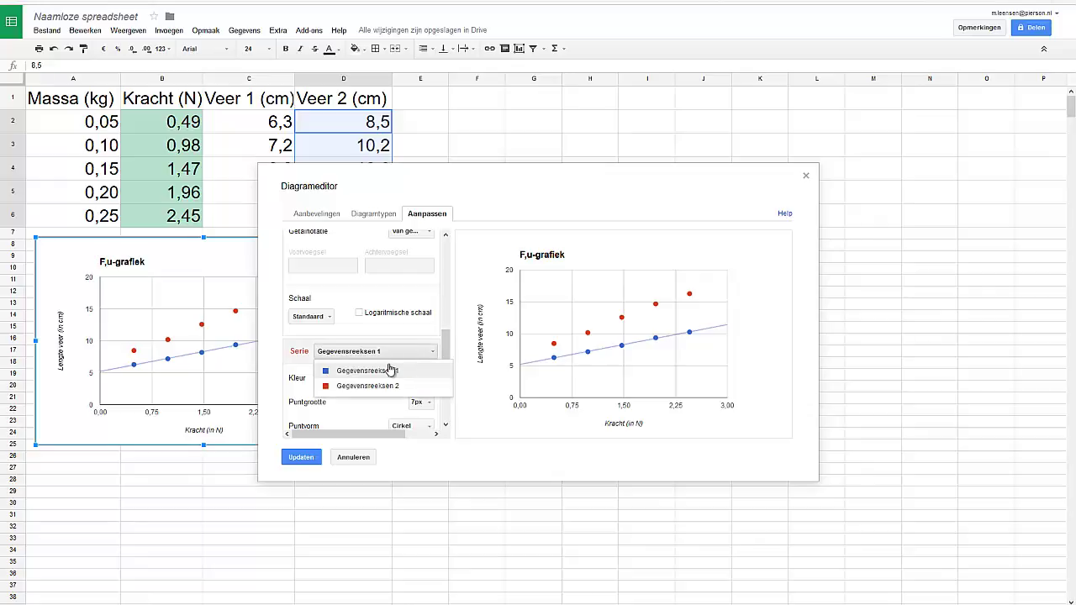
click(389, 387)
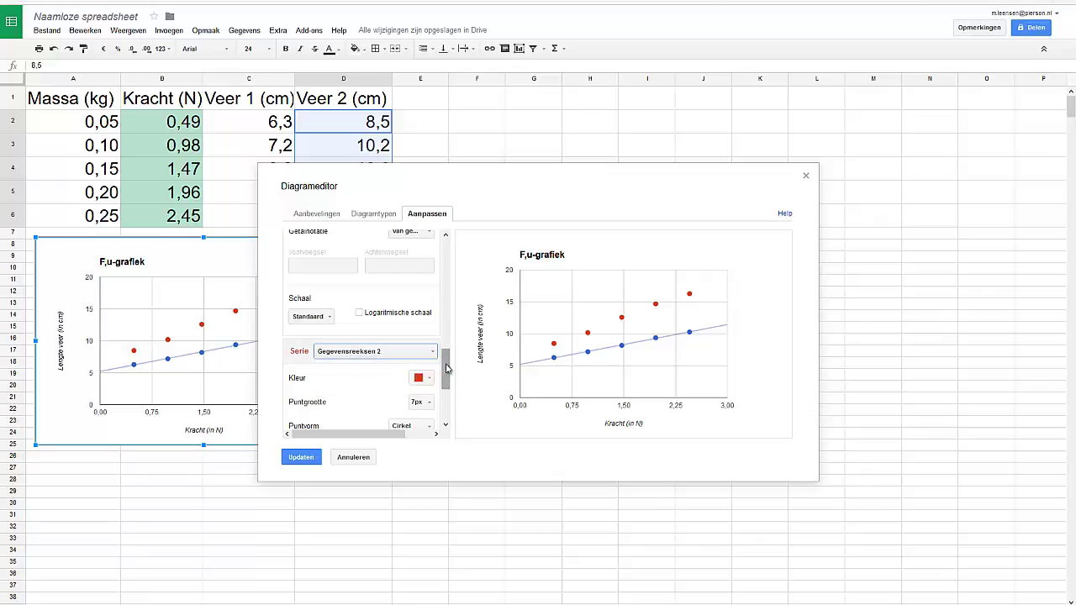
- Colour Gegevensreeksen 2 cyan, give it a Lineair trendline, and apply with Updaten
scroll(445, 370, down, 1)
click(420, 353)
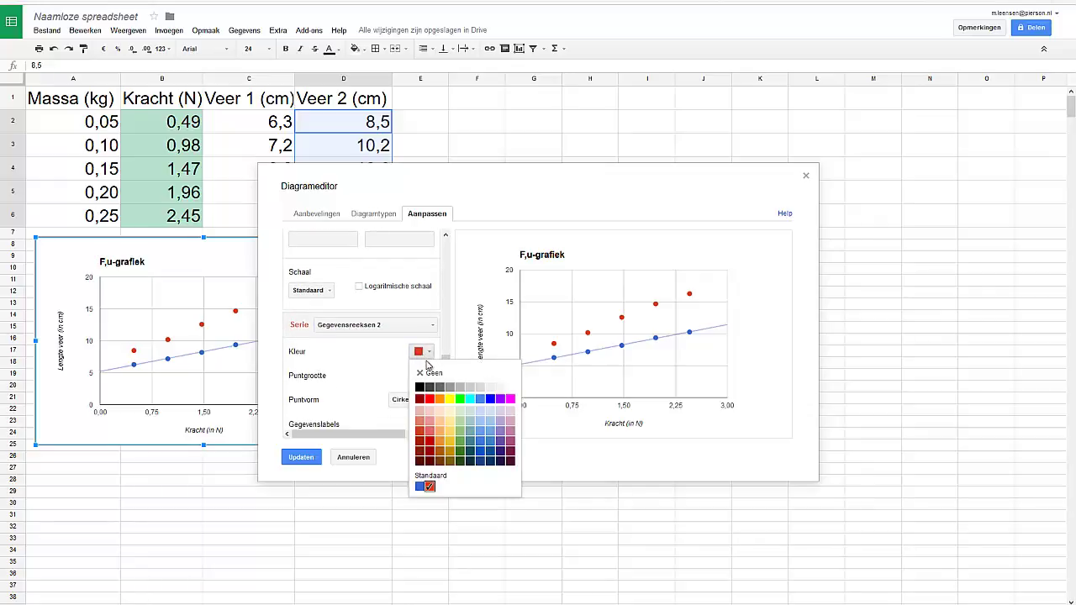
click(470, 400)
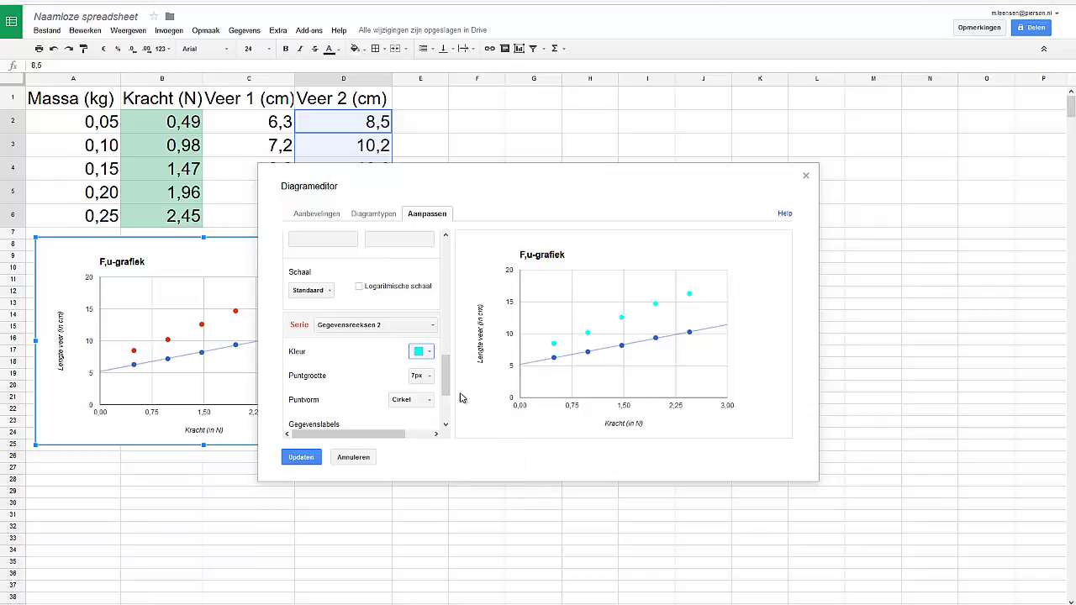
scroll(448, 395, down, 3)
scroll(451, 412, down, 2)
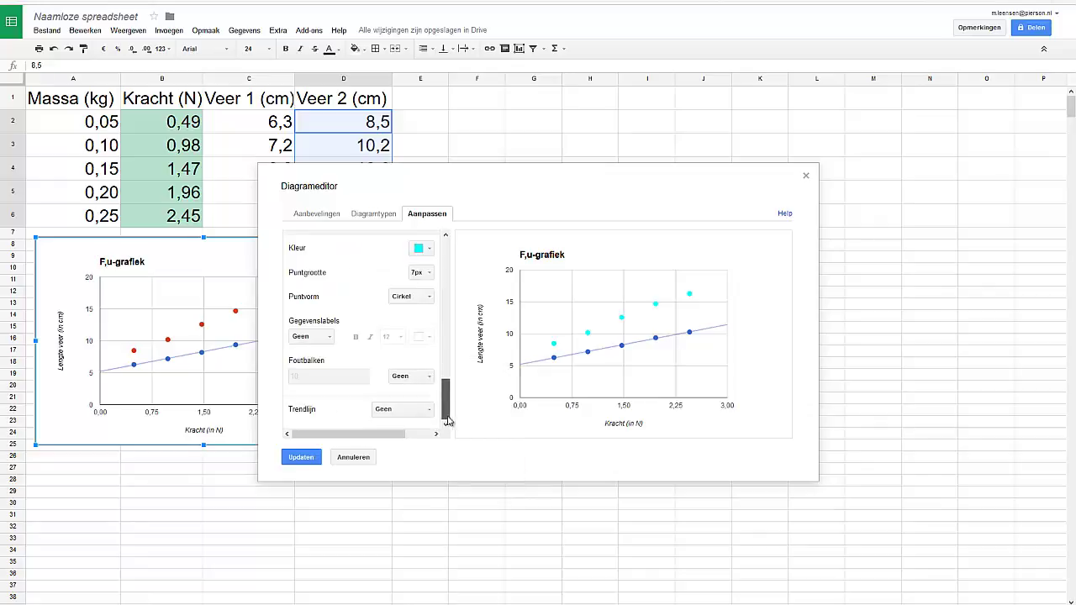
click(397, 410)
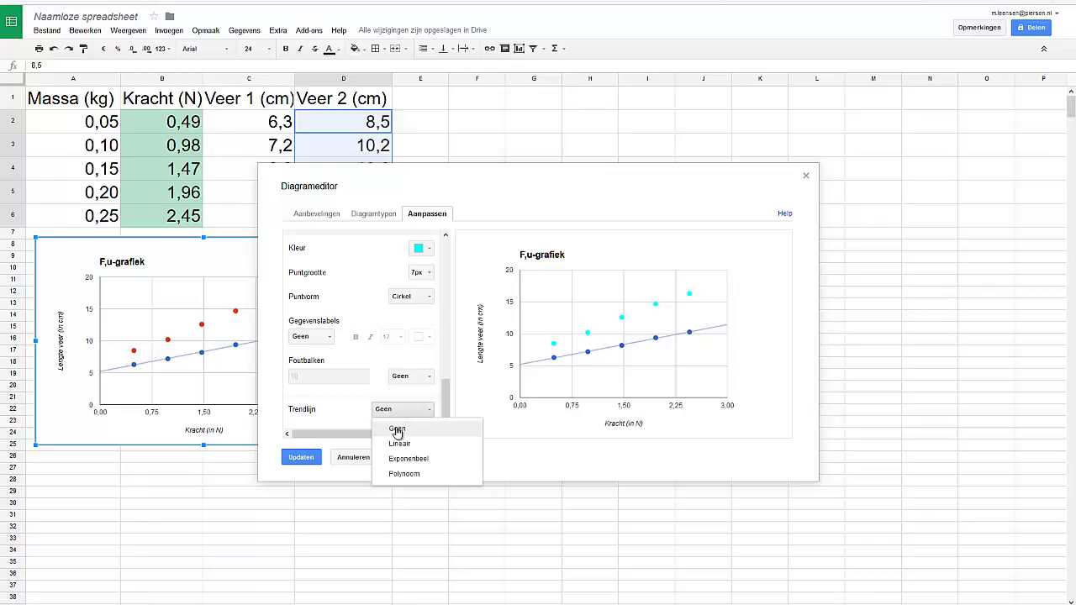
click(405, 440)
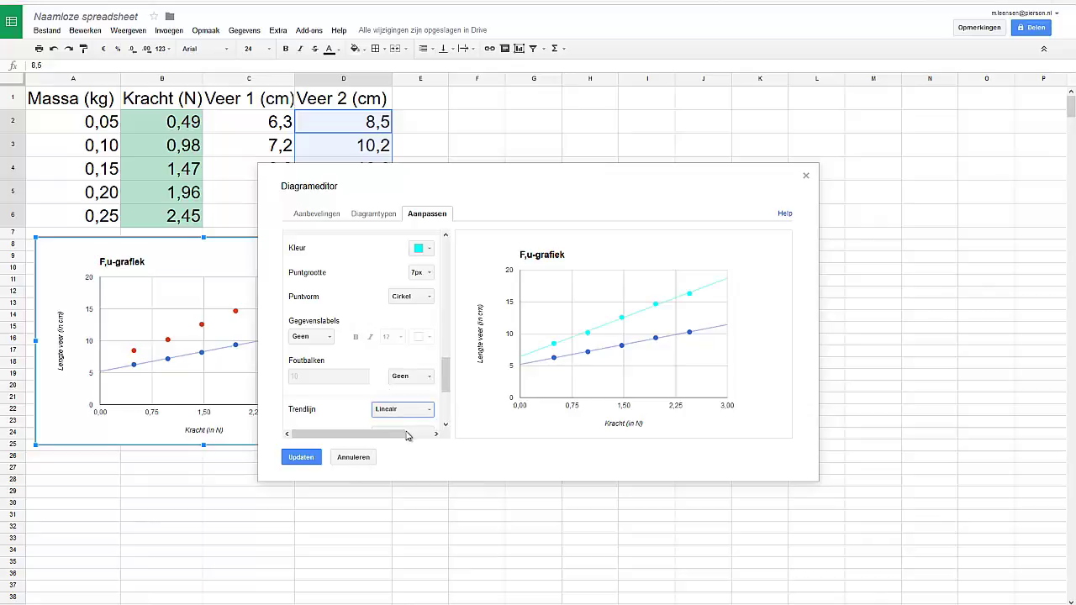
click(304, 459)
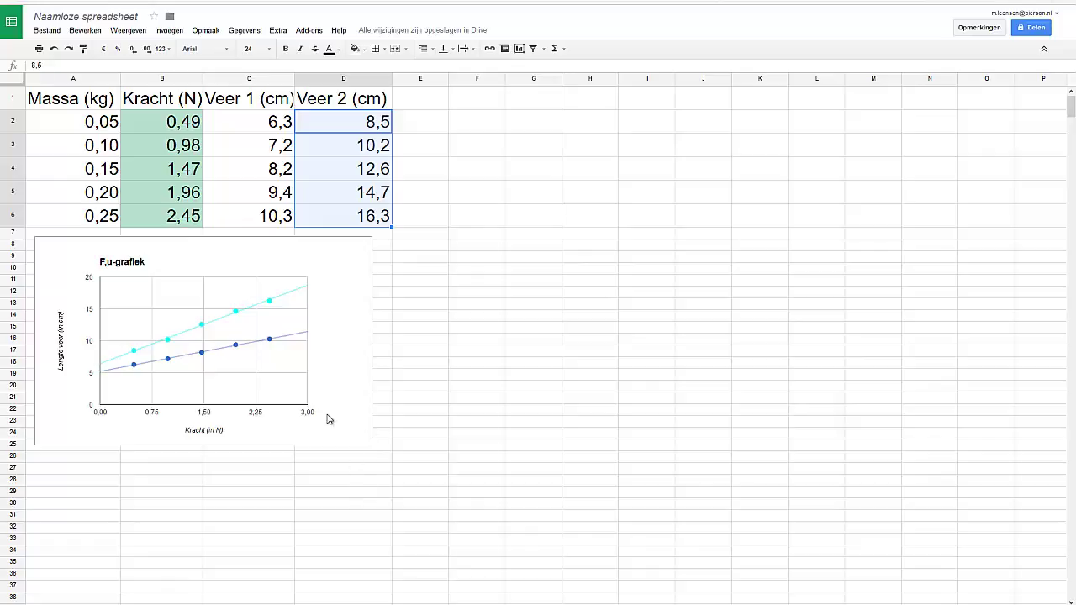
- Reopen Geavanceerd bewerken for the F,u-grafiek and scroll the Aanpassen panel to Foutbalken
right_click(333, 351)
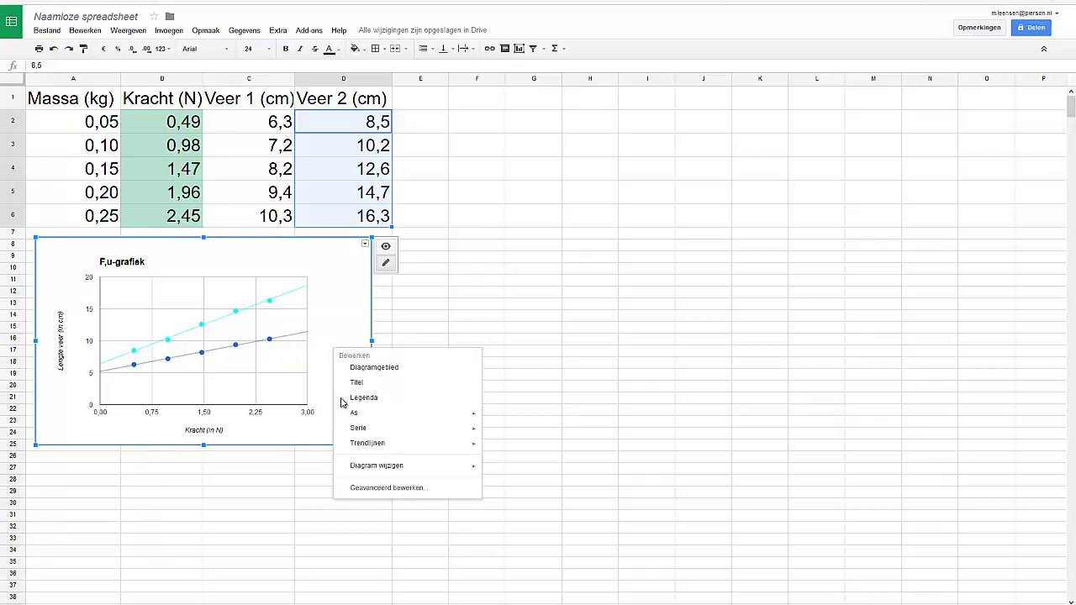
click(372, 492)
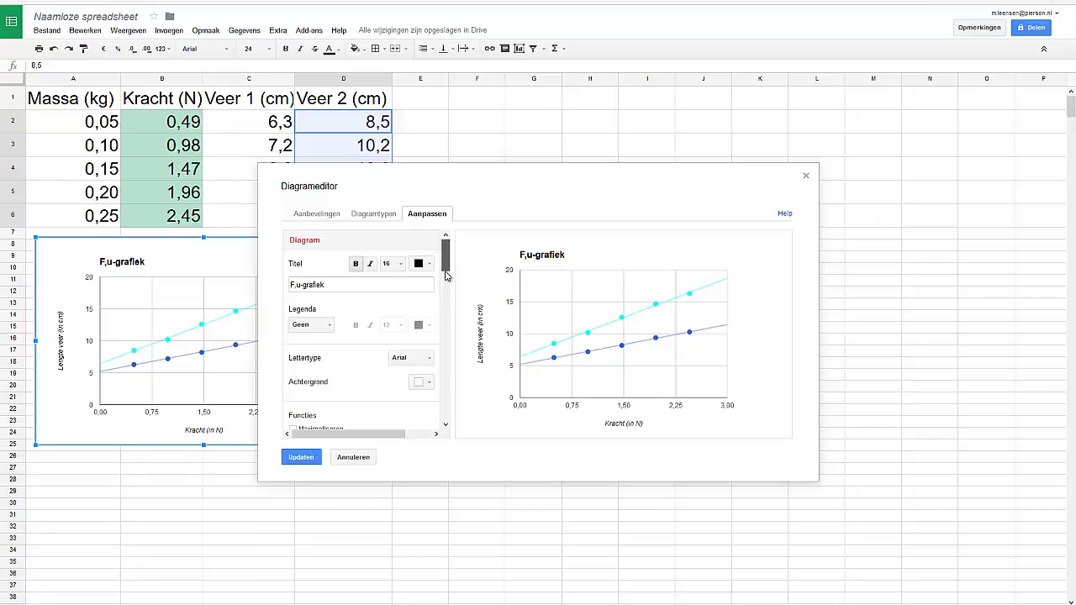
drag(446, 264, 443, 397)
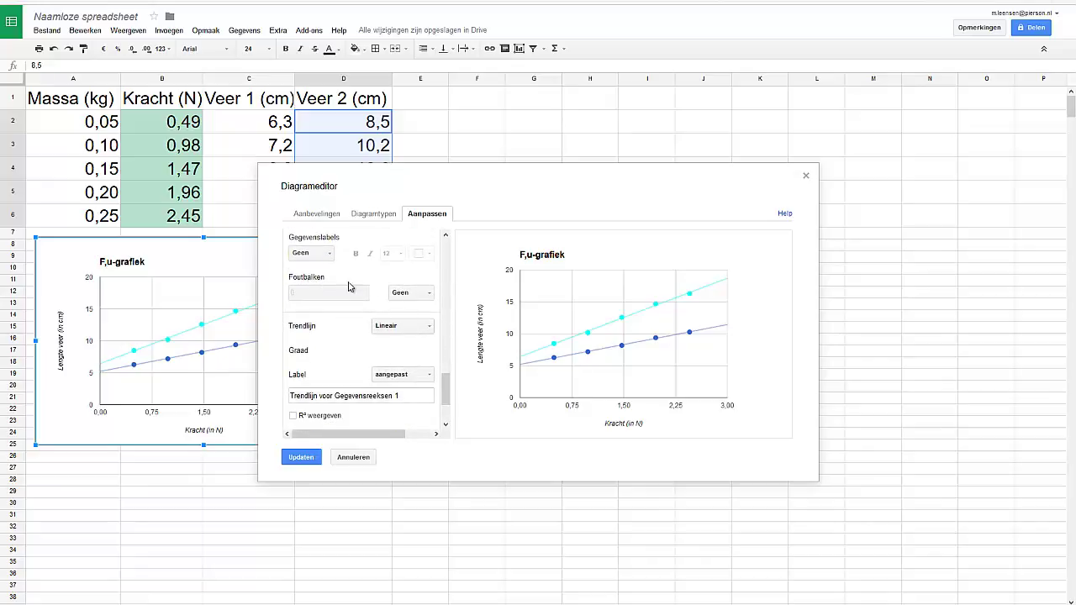
- Give Gegevensreeksen 1 Vast (fixed) error bars with a value of 0.5
click(414, 296)
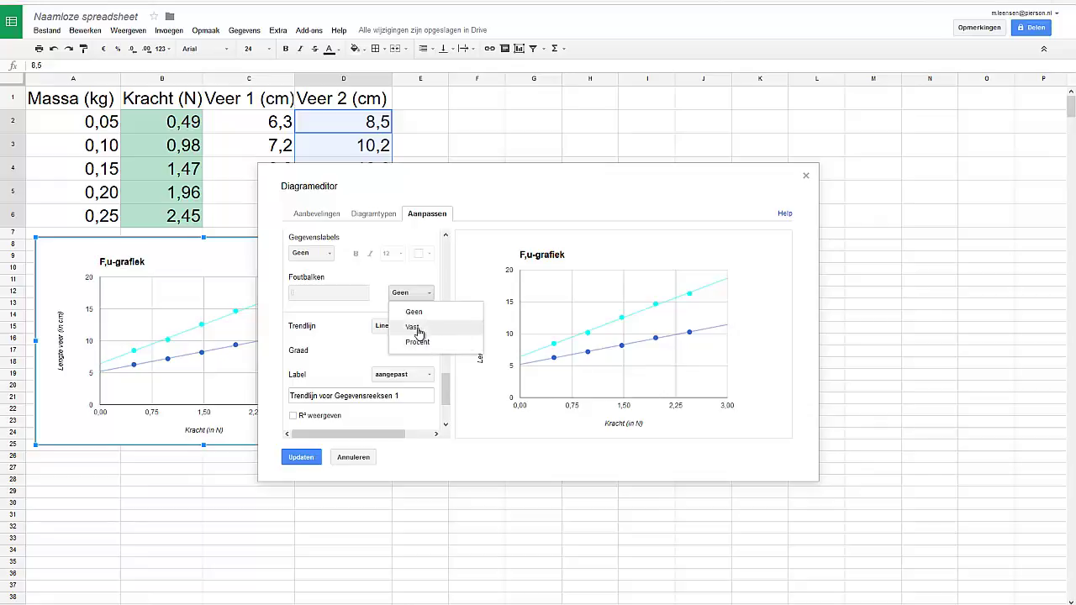
click(418, 330)
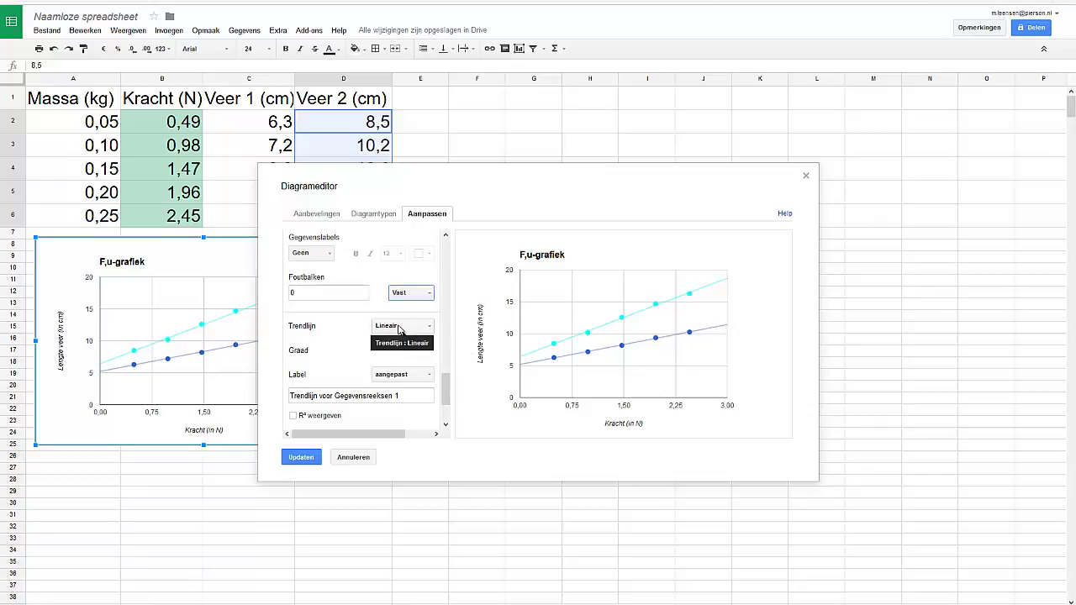
click(326, 293)
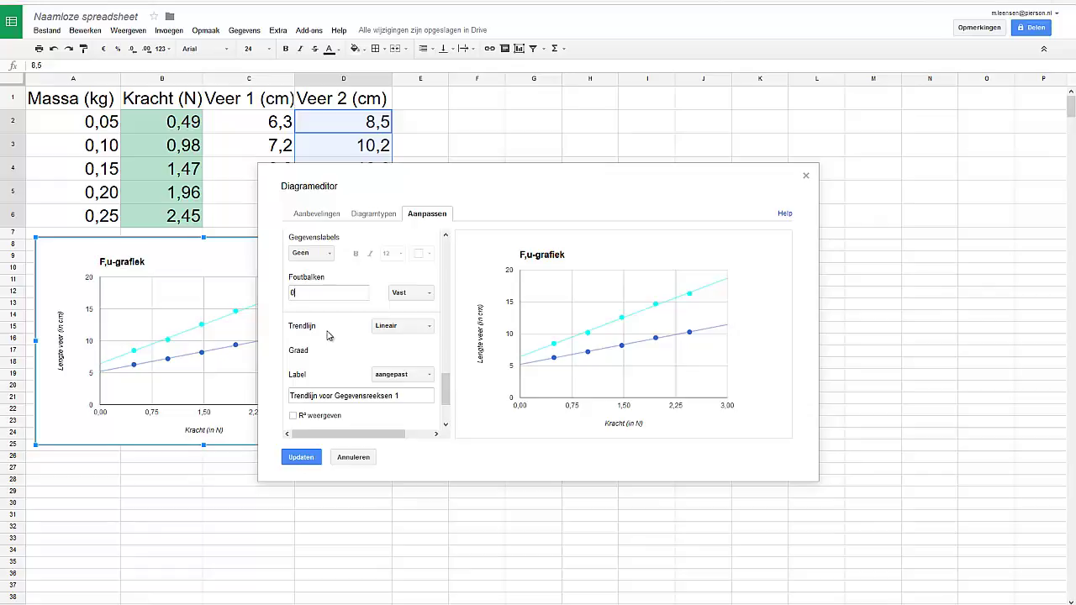
text(.5)
- Give Gegevensreeksen 2 Vast error bars of 1 instead of 10, and apply with Updaten
mouse_move(588, 360)
scroll(458, 368, up, 2)
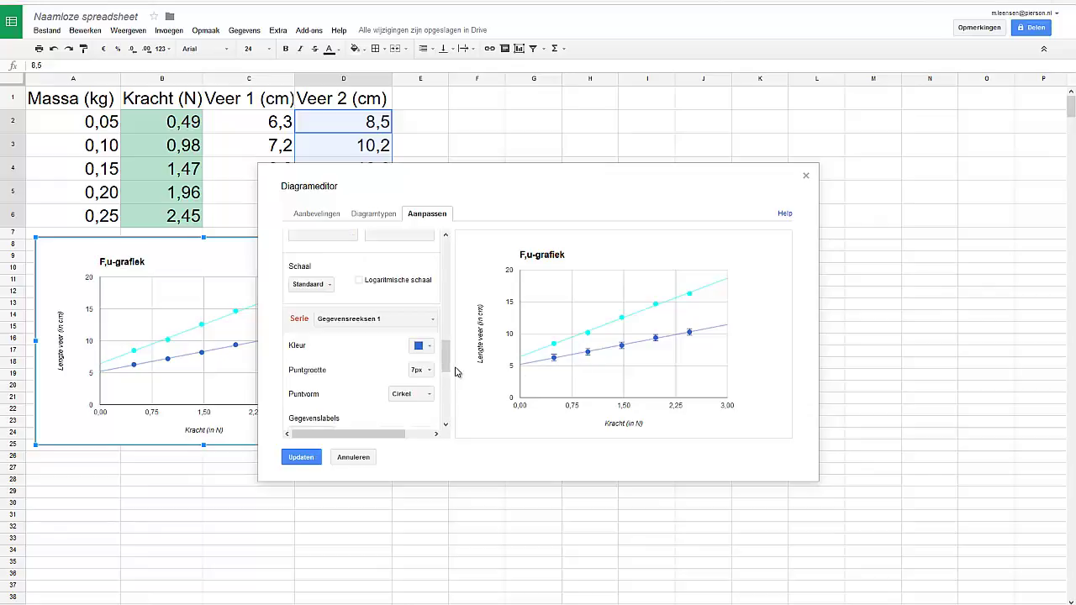
click(400, 320)
click(395, 353)
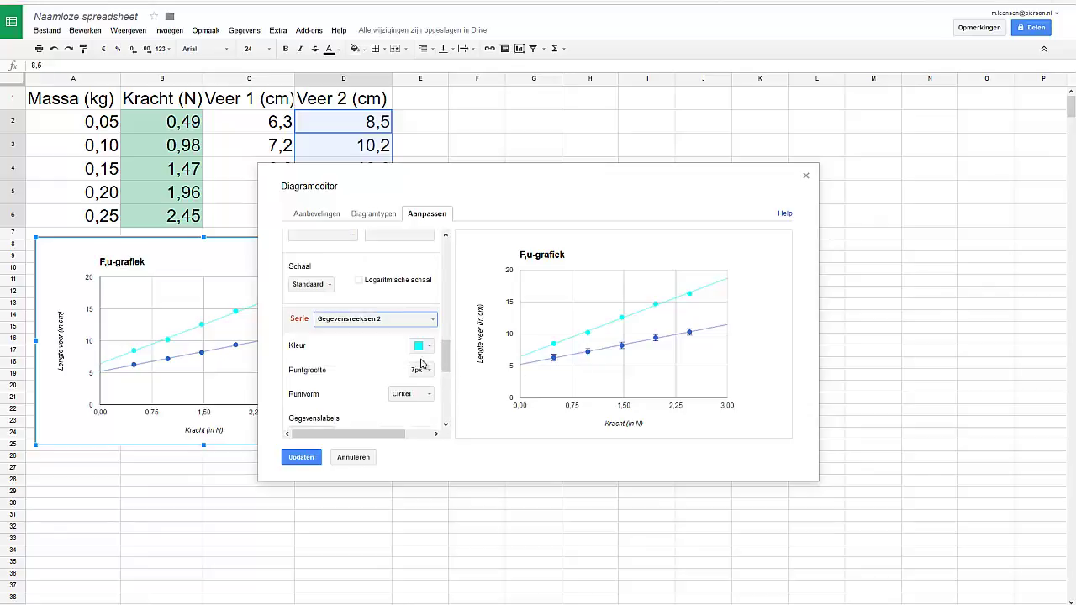
mouse_move(446, 362)
mouse_down()
mouse_move(437, 404)
mouse_move(427, 400)
mouse_up()
click(409, 269)
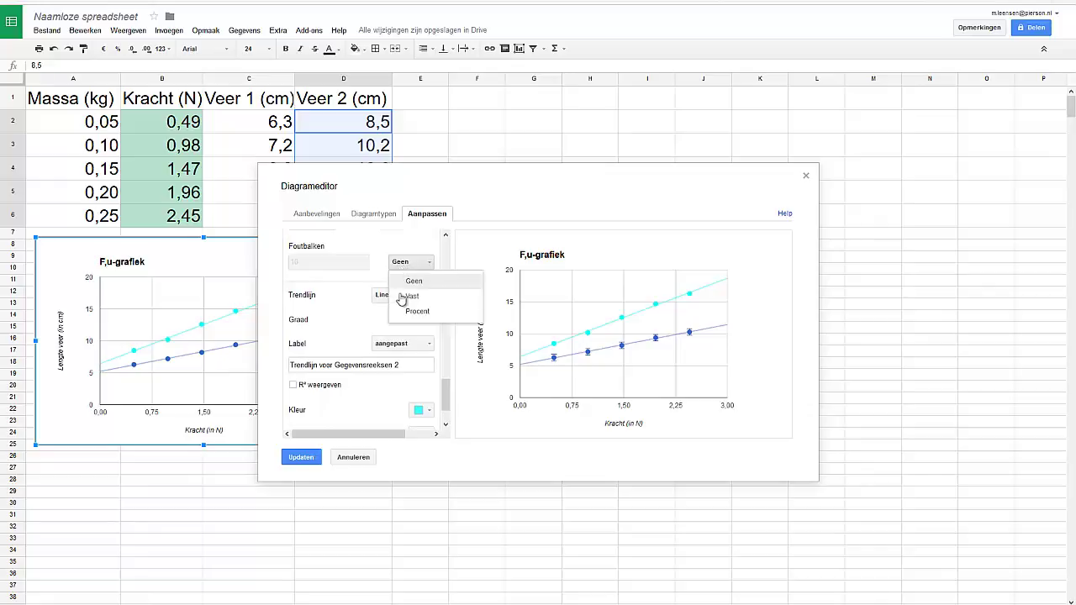
click(408, 296)
click(311, 262)
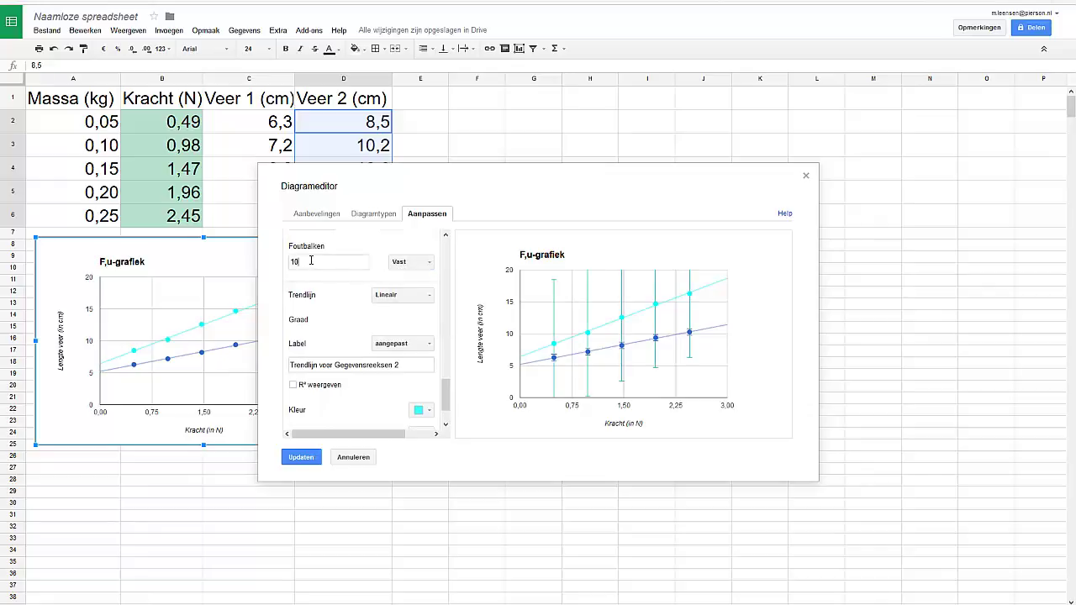
key(BackSpace)
key(BackSpace)
text(1)
click(301, 458)
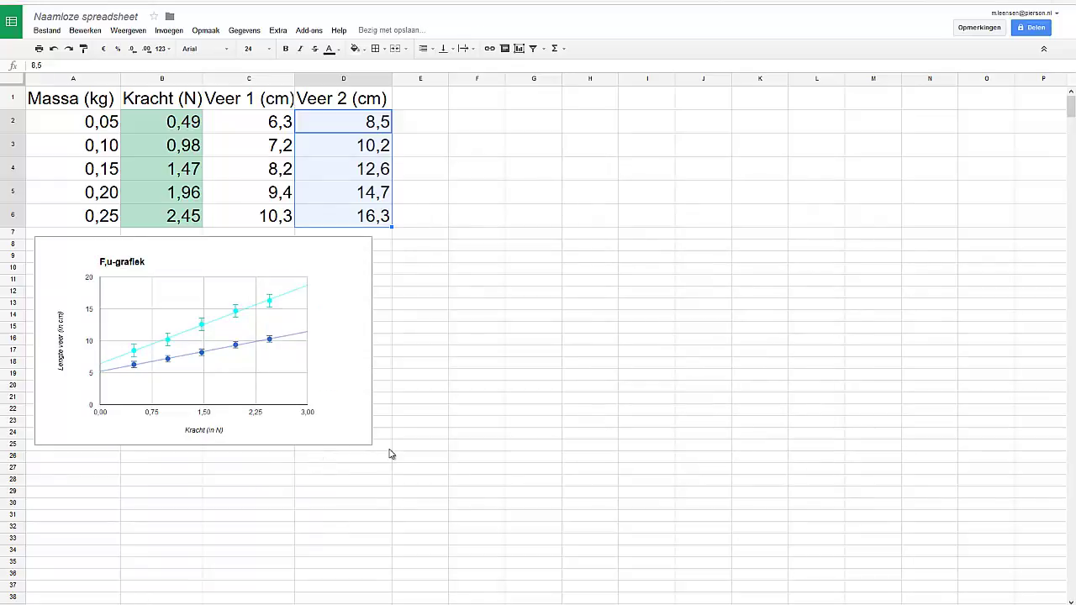